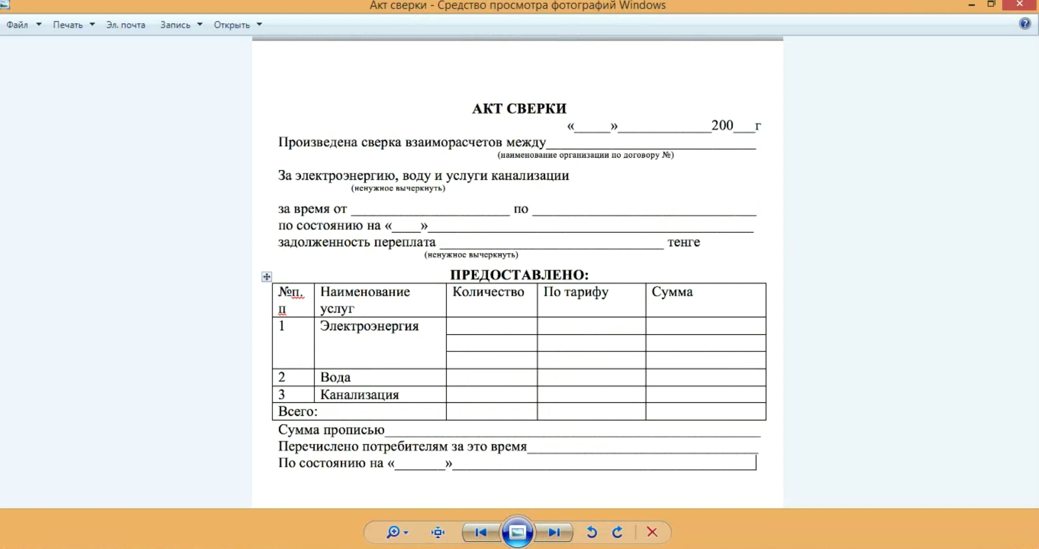
- Bring up the On-Screen Keyboard over the reference image in Photo Viewer
key("super+ctrl+o")
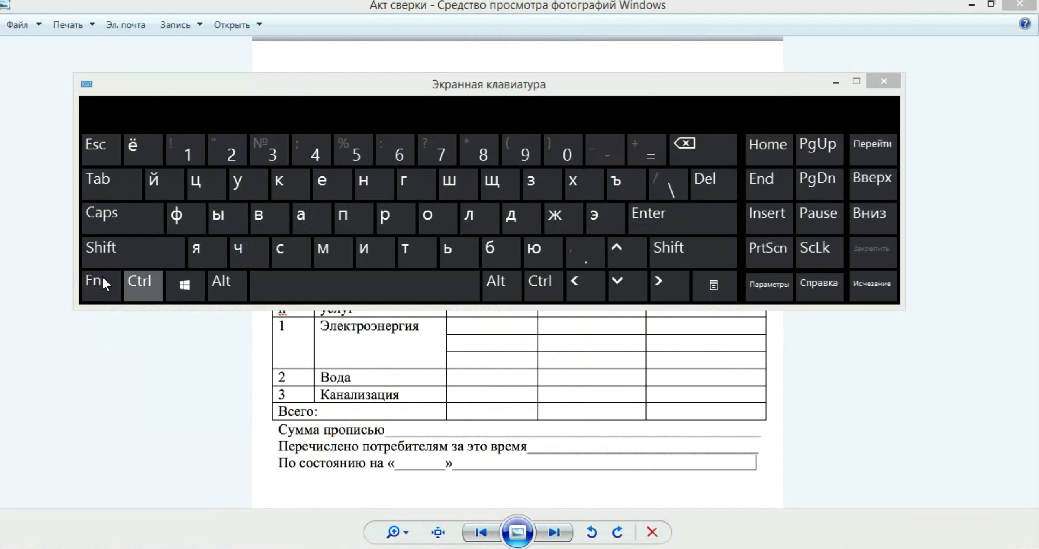
- Enter an underscore with the On-Screen Keyboard's Shift and '-' keys, then minimize the keyboard
left_click(114, 265)
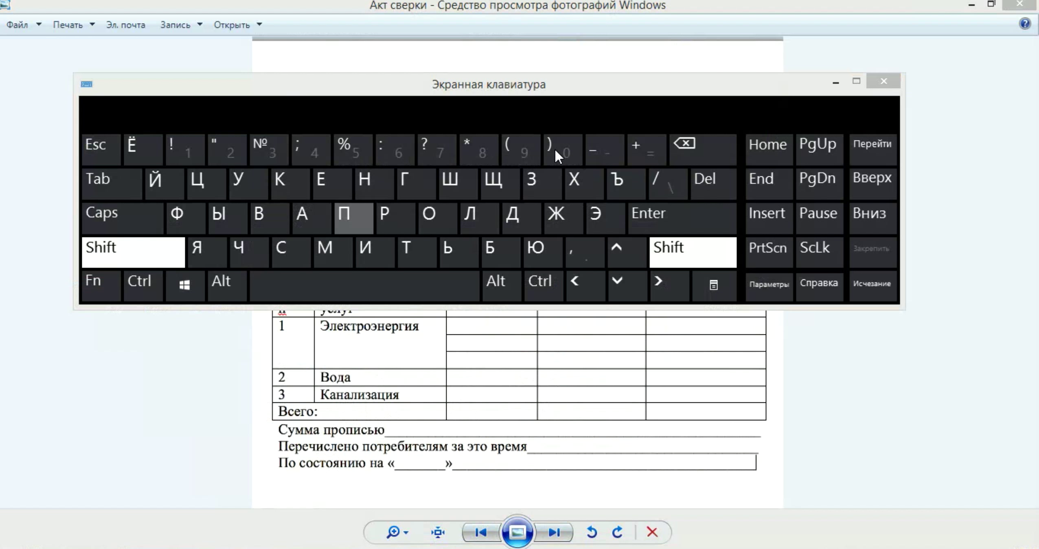
left_click(597, 150)
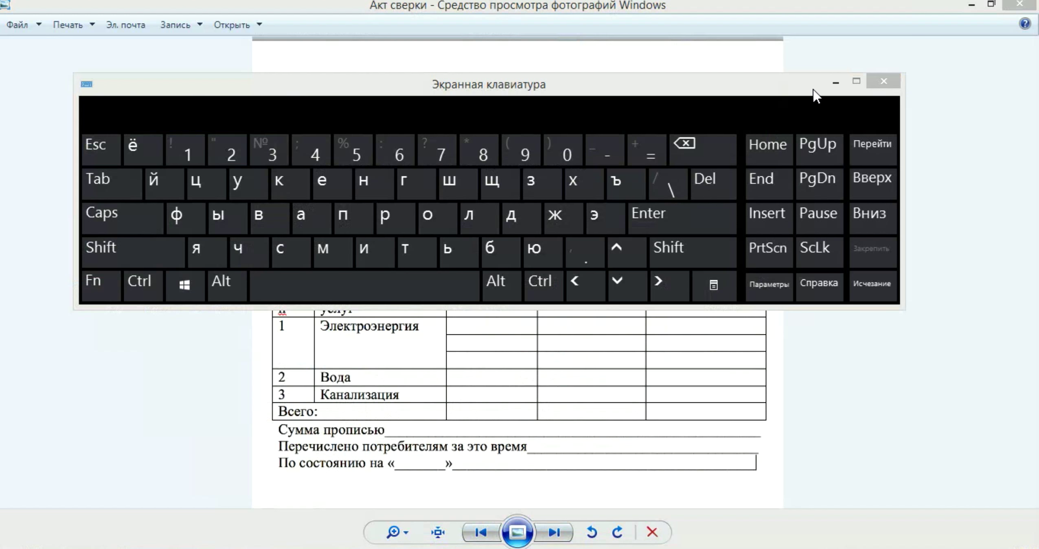
left_click(834, 82)
left_click(835, 82)
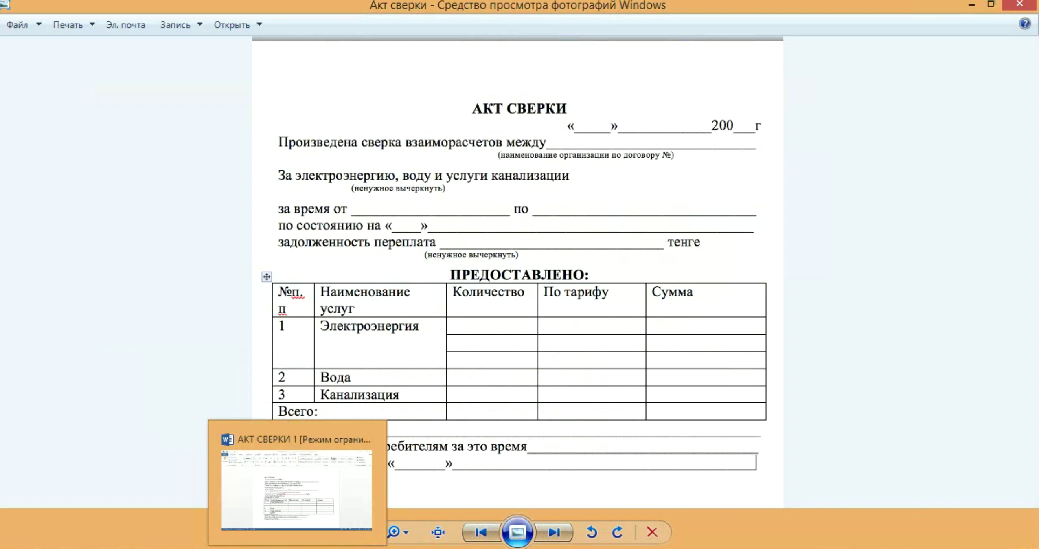
- Make the 'АКТ СВЕРКИ' title 16 pt, bold and centred, then check it against the reference
left_click(298, 492)
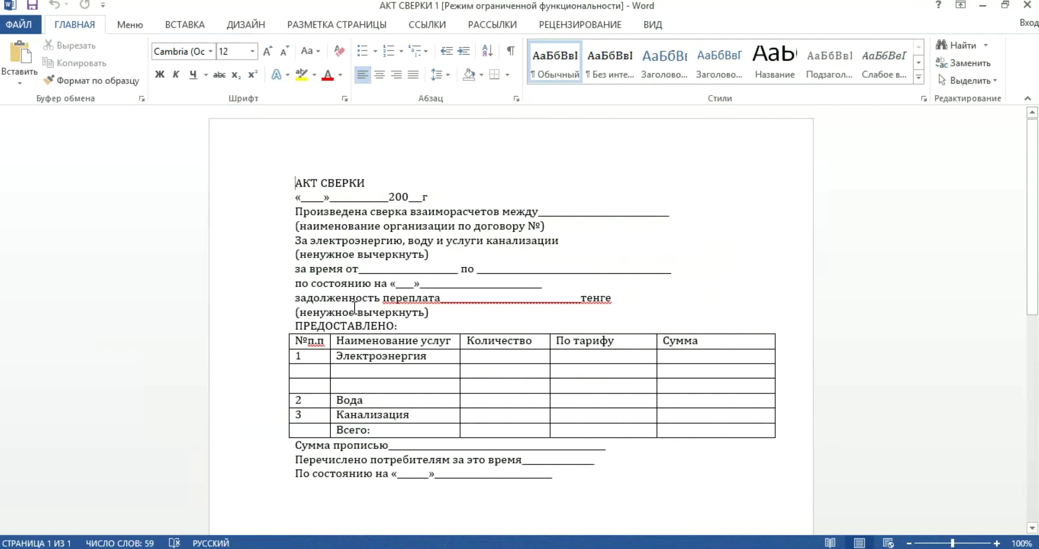
left_click(290, 182)
left_click(236, 184)
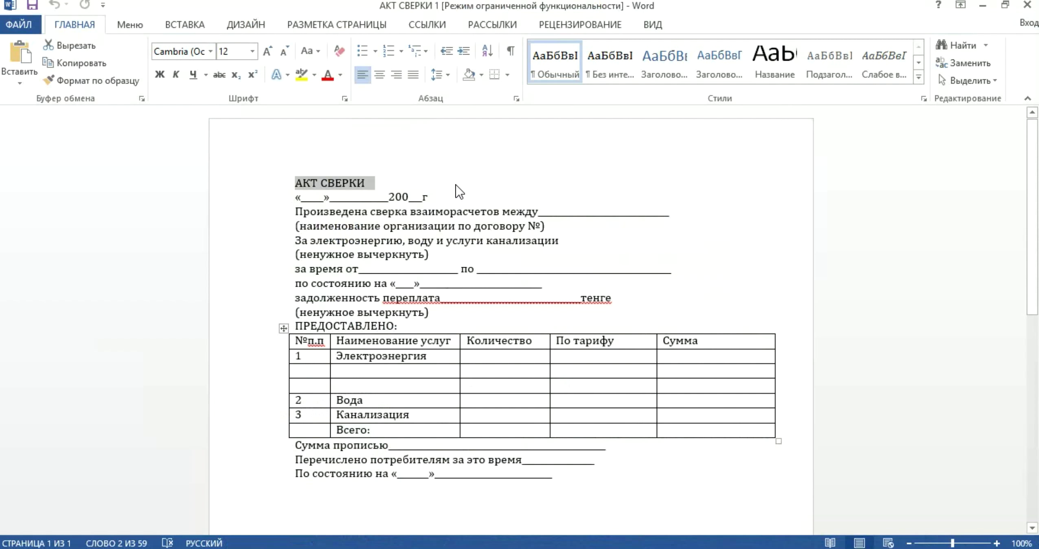
left_click(252, 52)
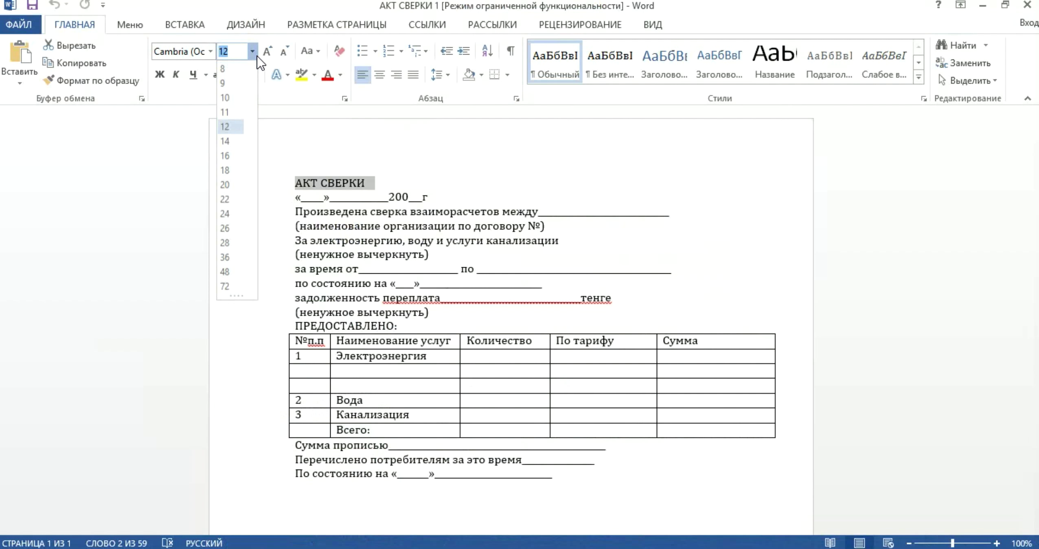
left_click(225, 156)
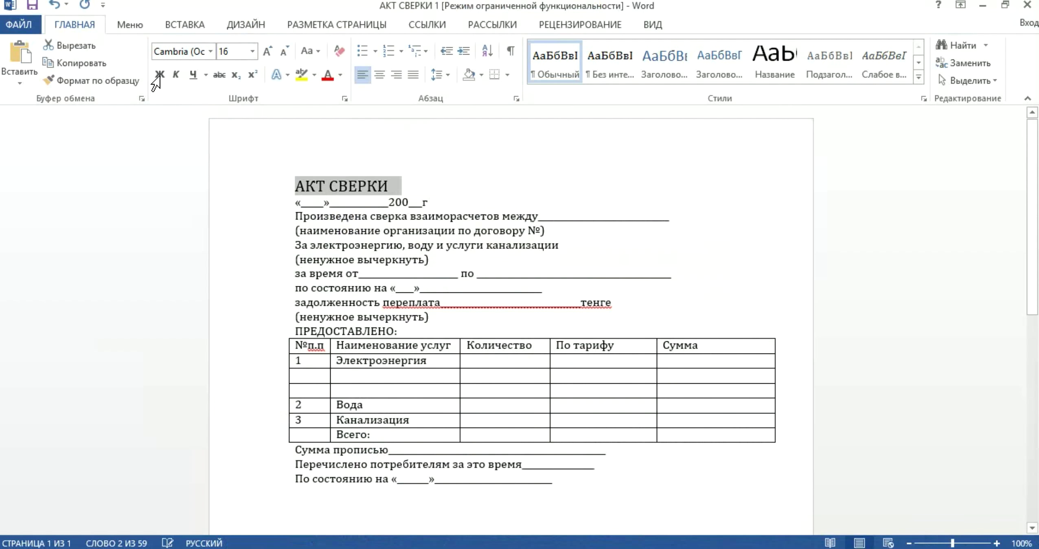
left_click(159, 75)
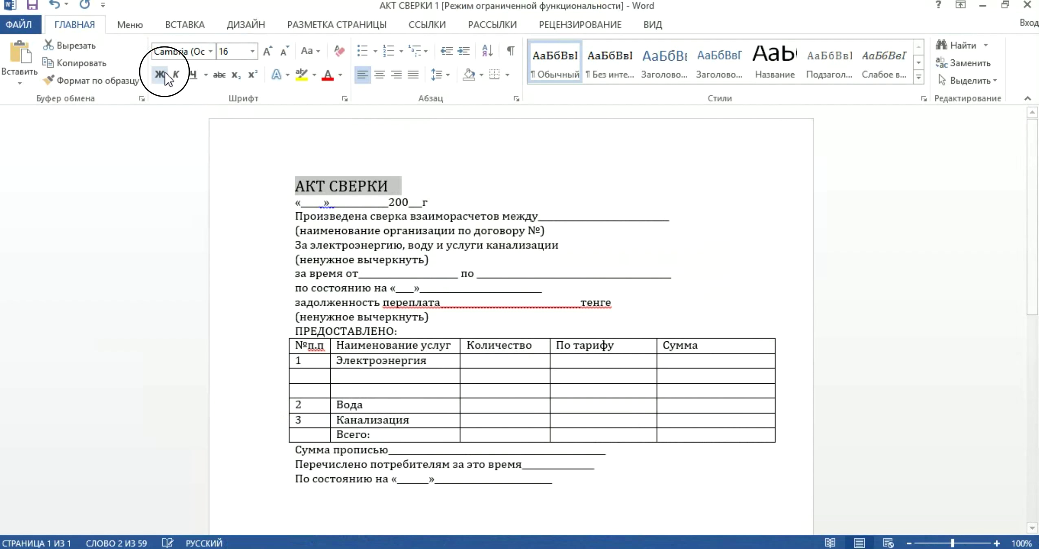
left_click(383, 80)
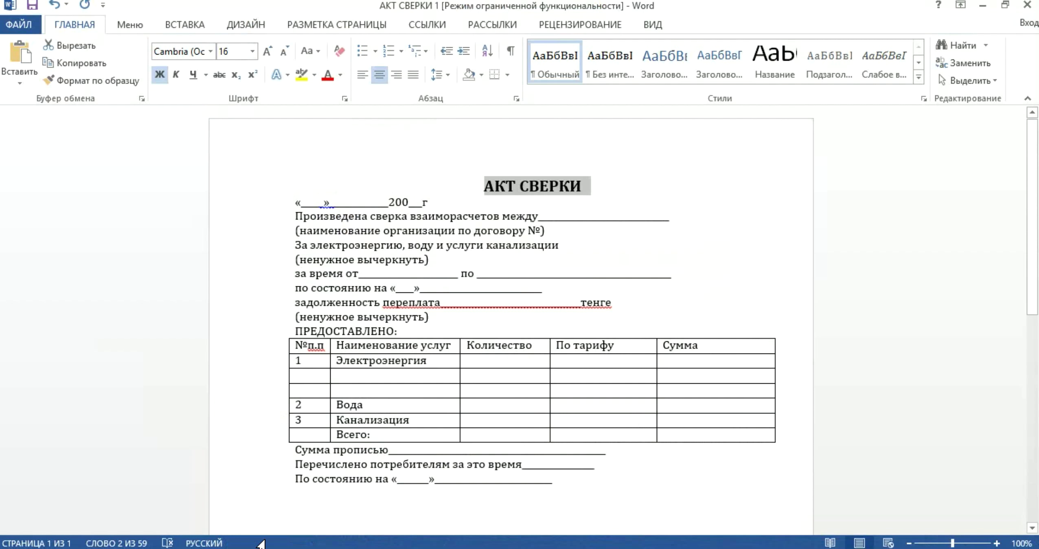
mouse_move(155, 544)
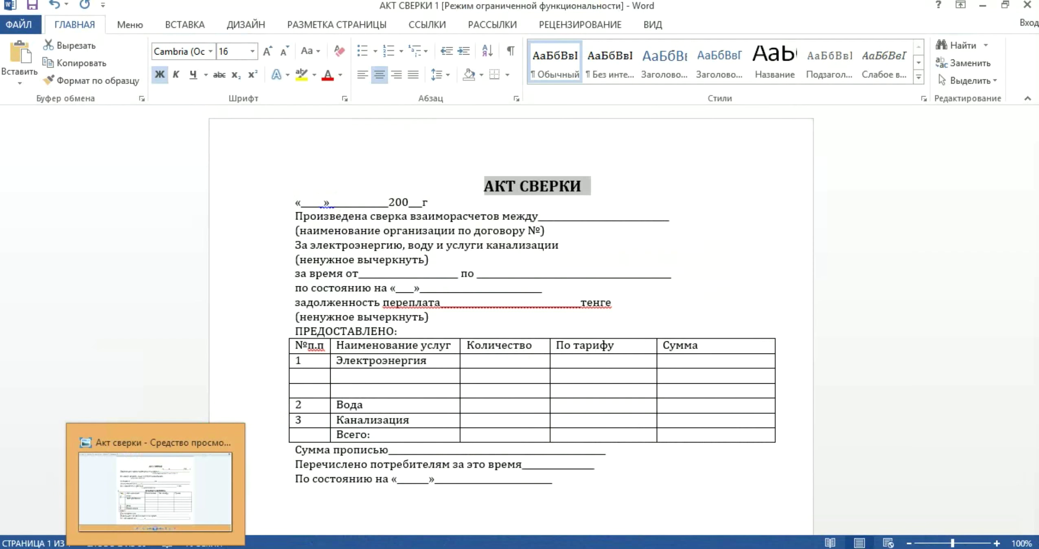
left_click(205, 431)
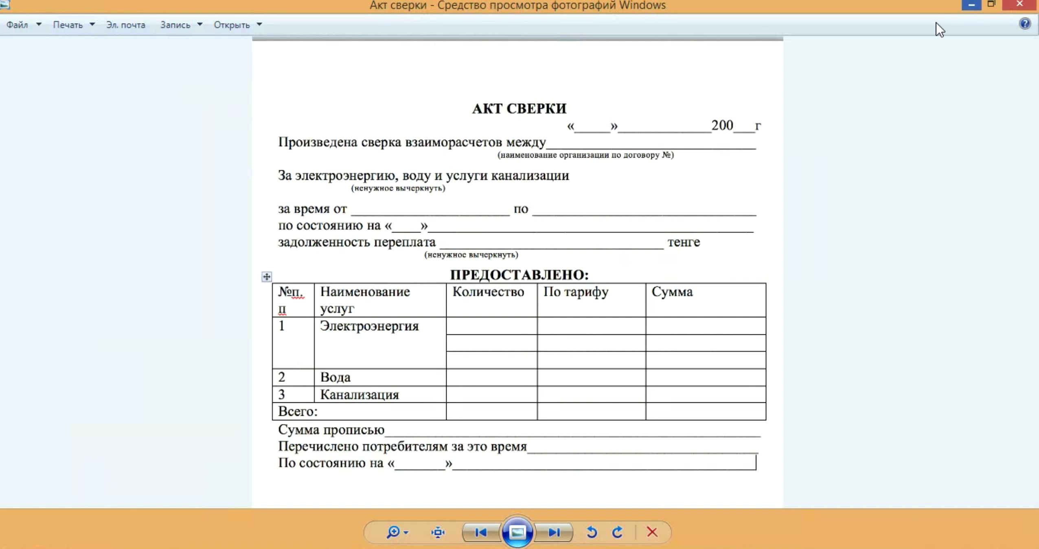
key("alt+Tab")
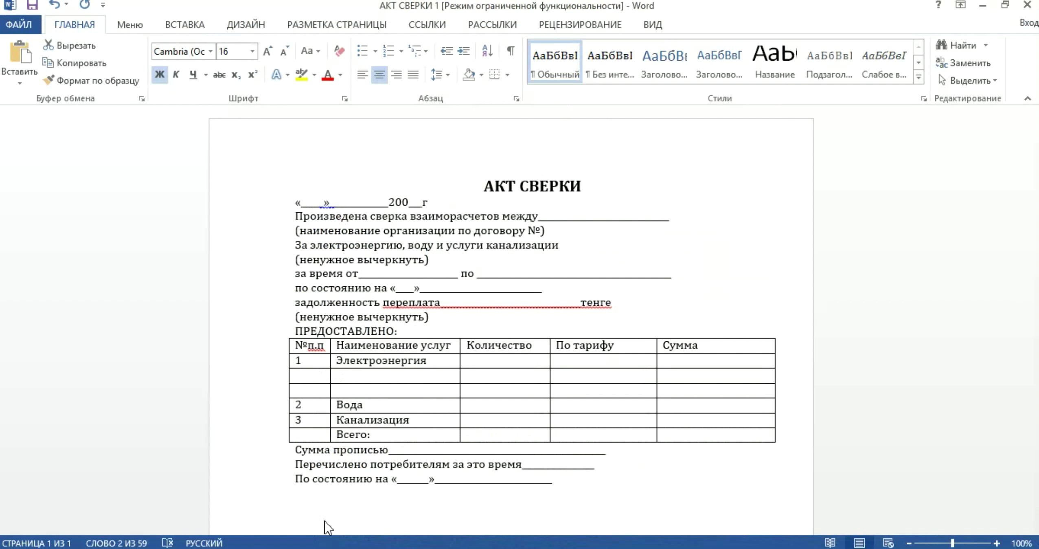
- Right-align the date line and make the organisation-name note superscript, indented two tab stops
left_click(281, 202)
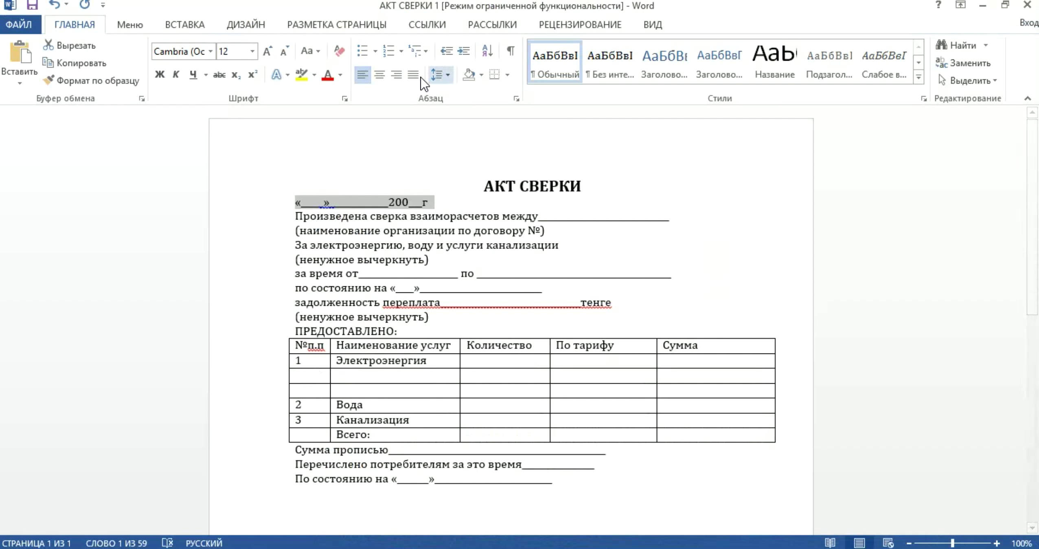
left_click(396, 75)
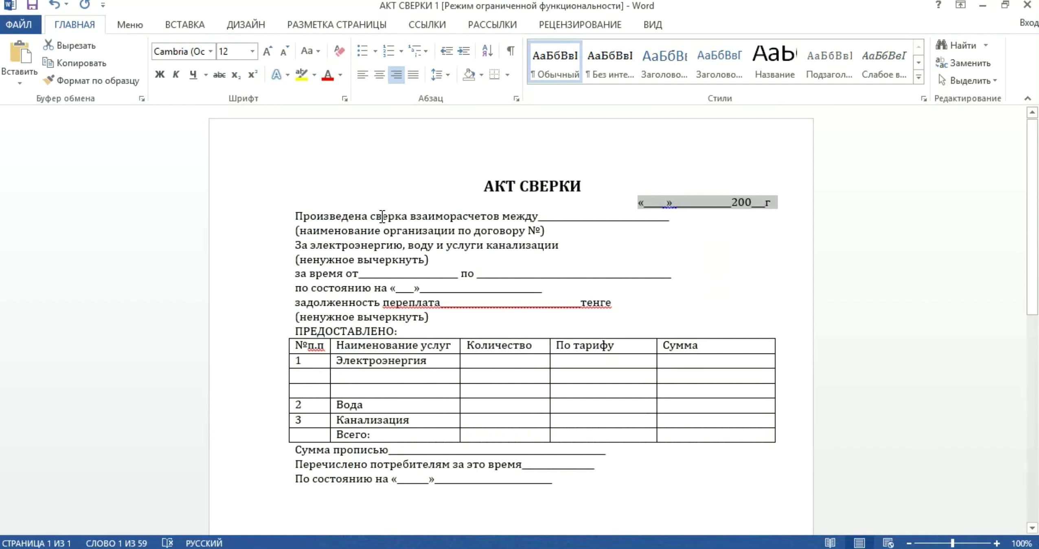
mouse_move(531, 389)
left_click(268, 231)
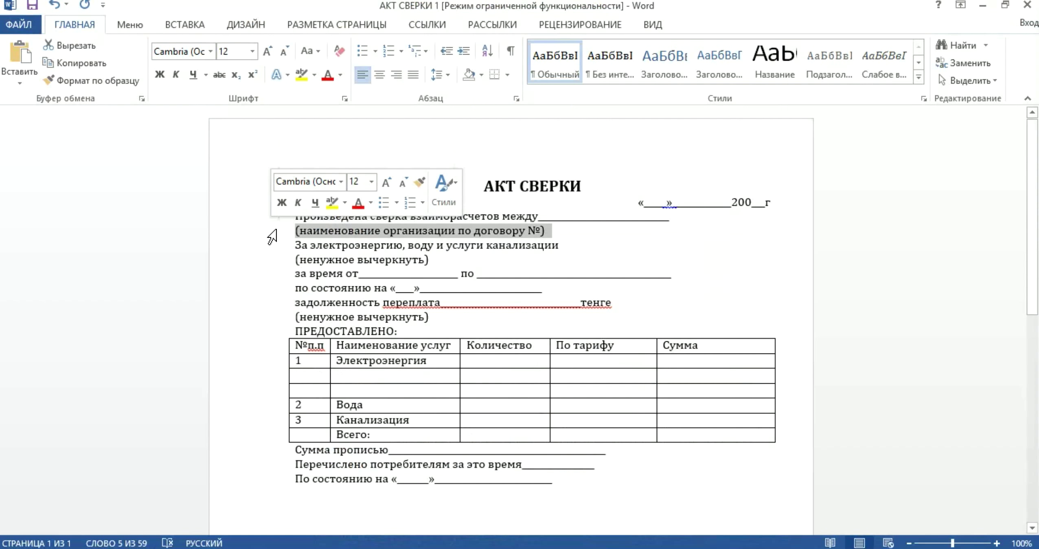
left_click(253, 75)
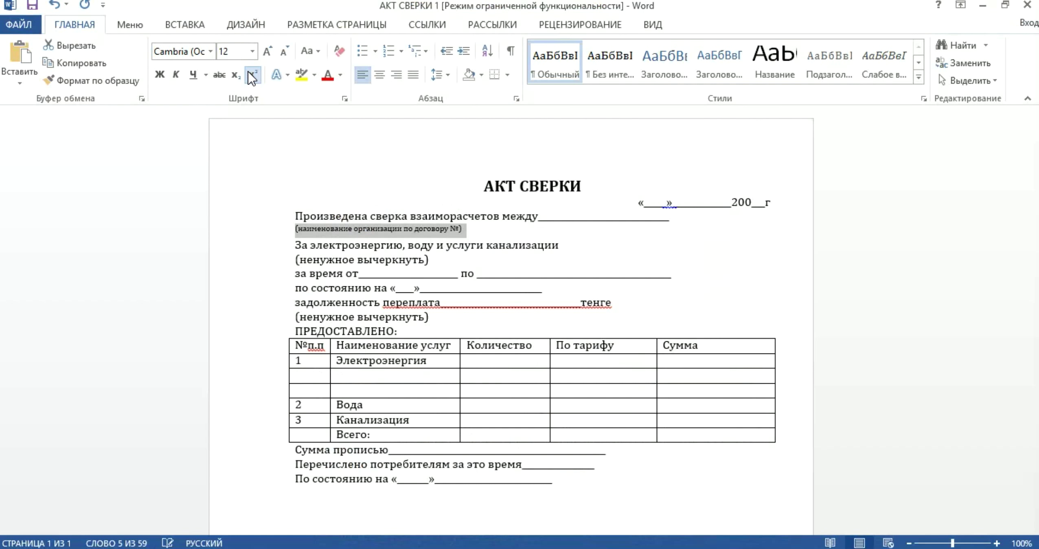
left_click(295, 228)
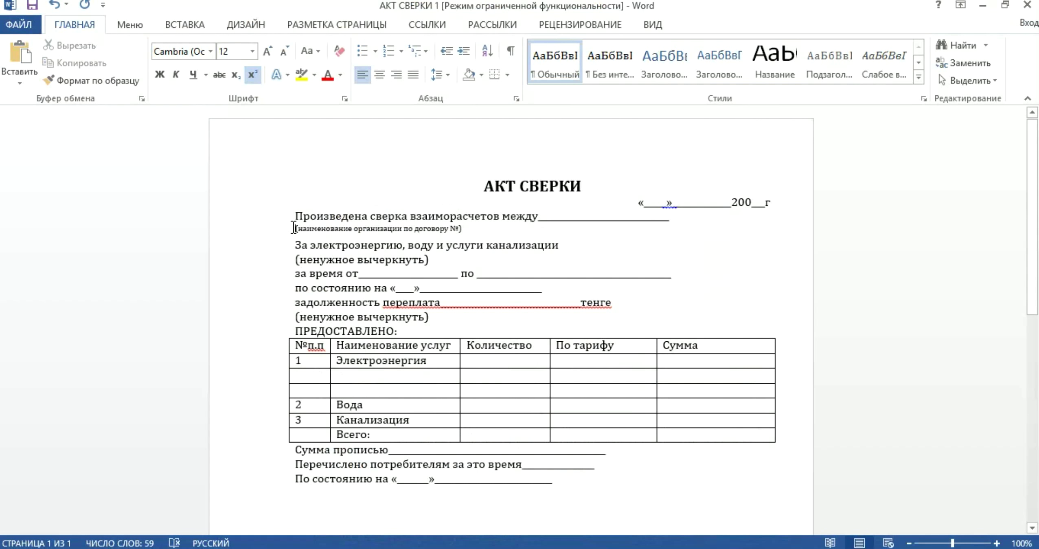
key("Tab")
key("Tab")
key("Tab")
key("Tab")
key("Tab")
key("Tab")
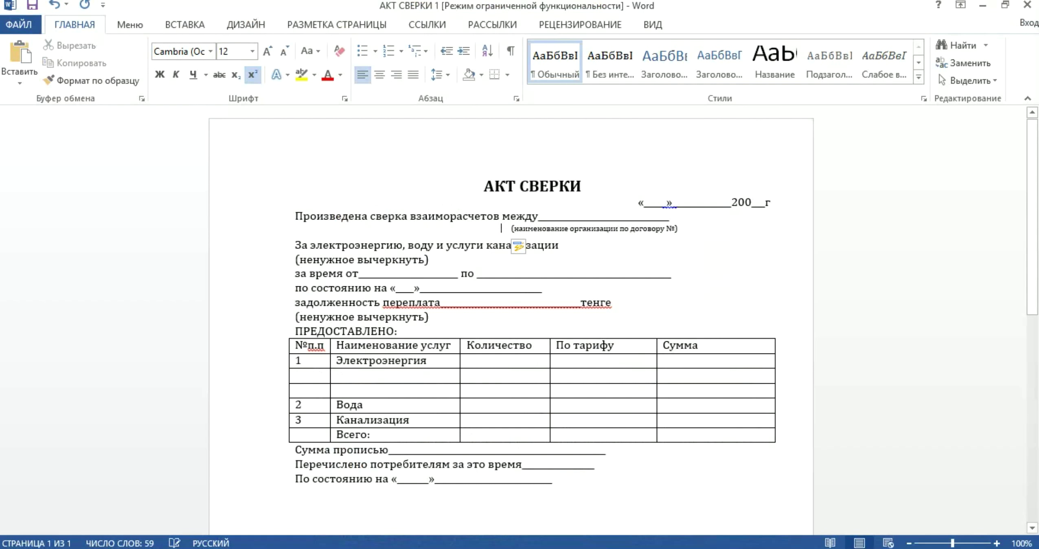
key("Tab")
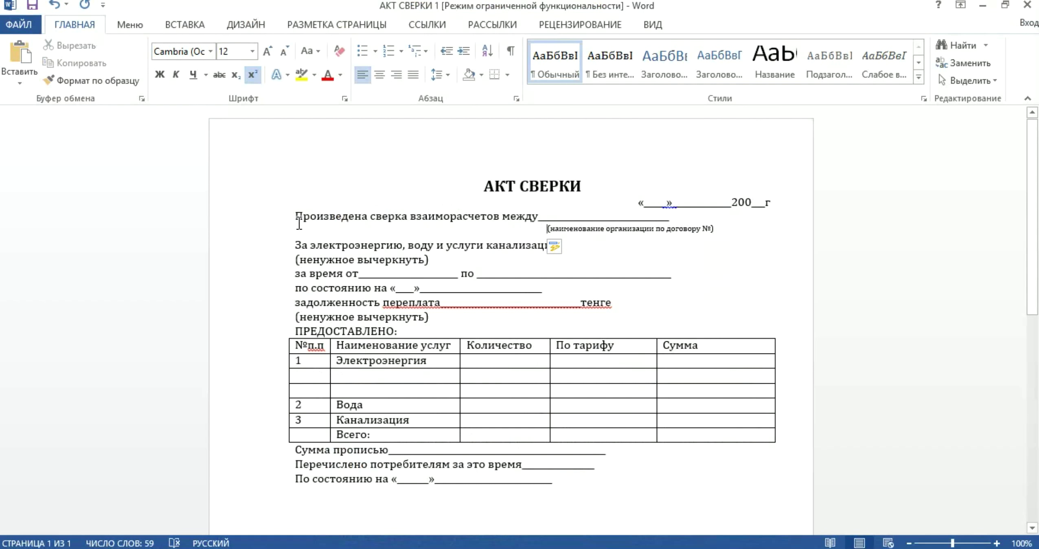
left_click(273, 215)
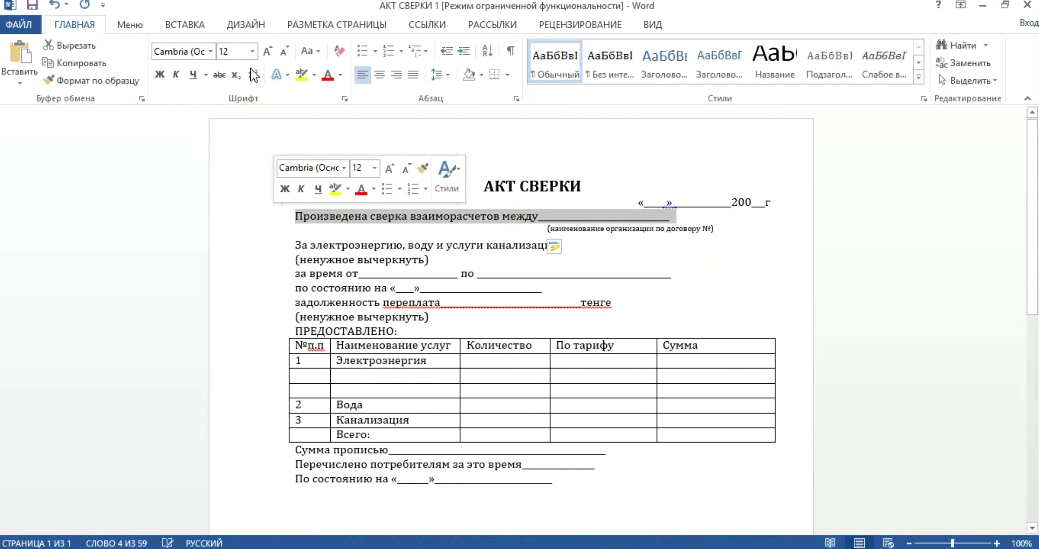
- Enlarge the 'Произведена сверка взаиморасчетов' line to 14 pt
left_click(251, 51)
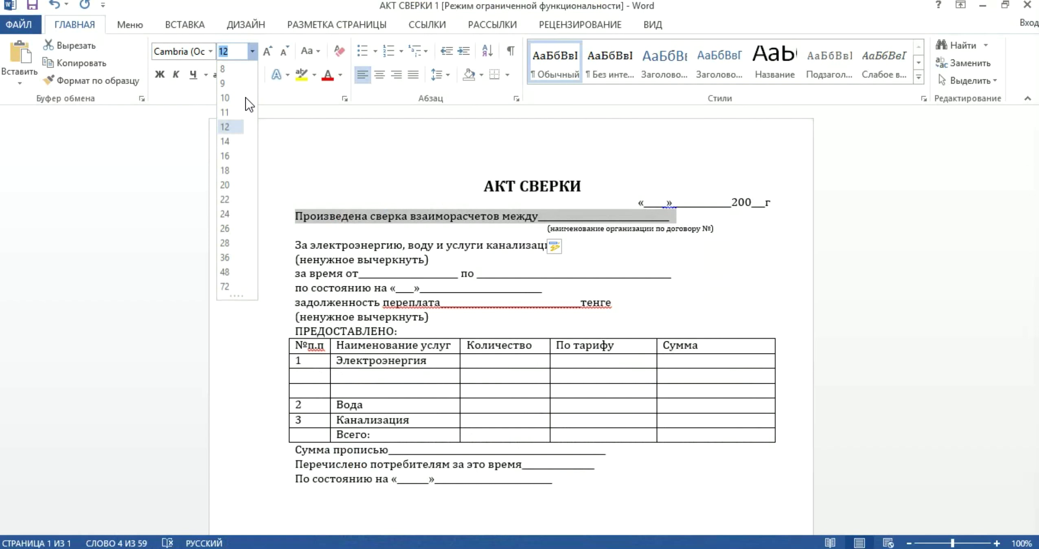
left_click(225, 141)
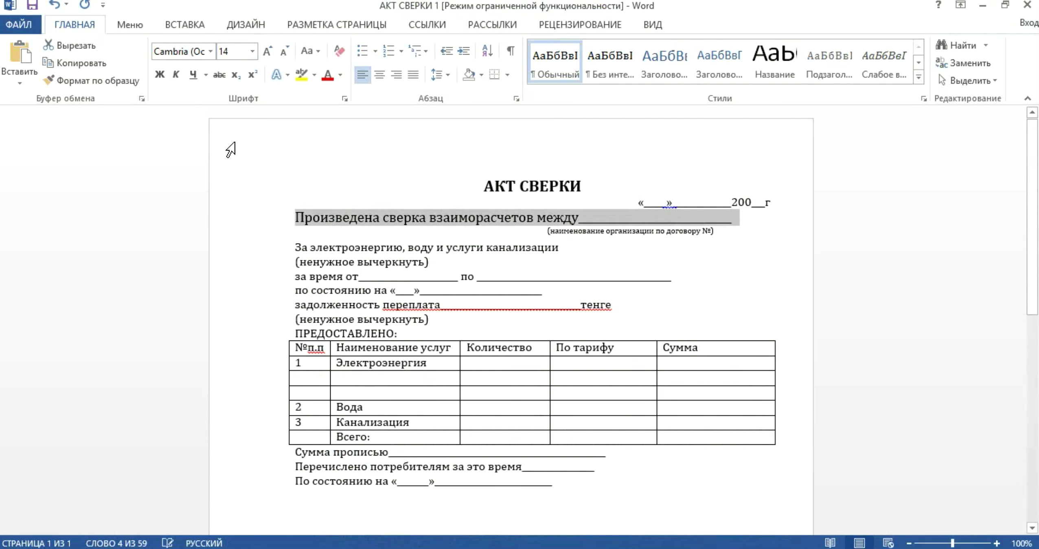
left_click(674, 224)
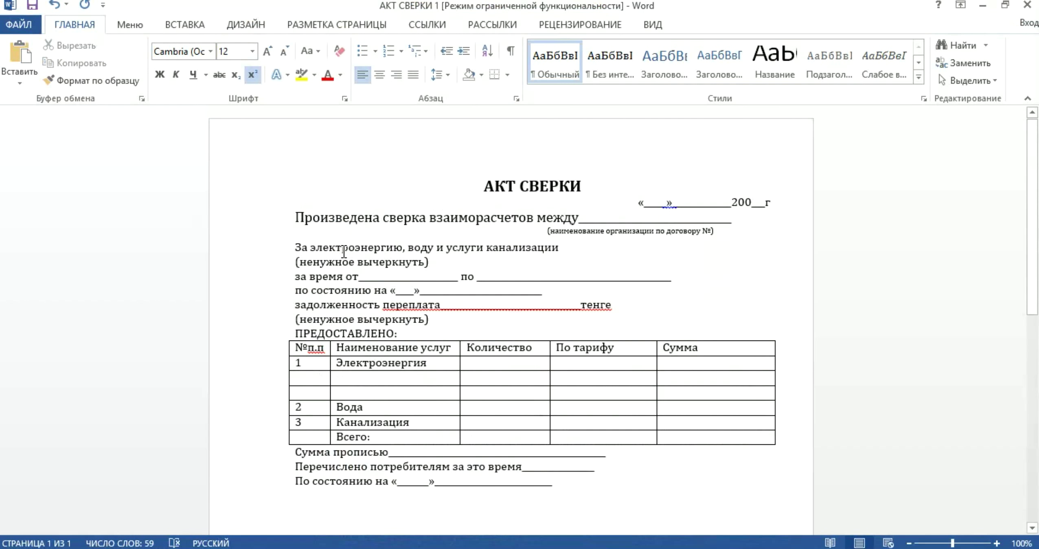
- Set the 'За электроэнергию, воду и услуги канализации' line to 14 pt and make its note superscript
left_click(278, 248)
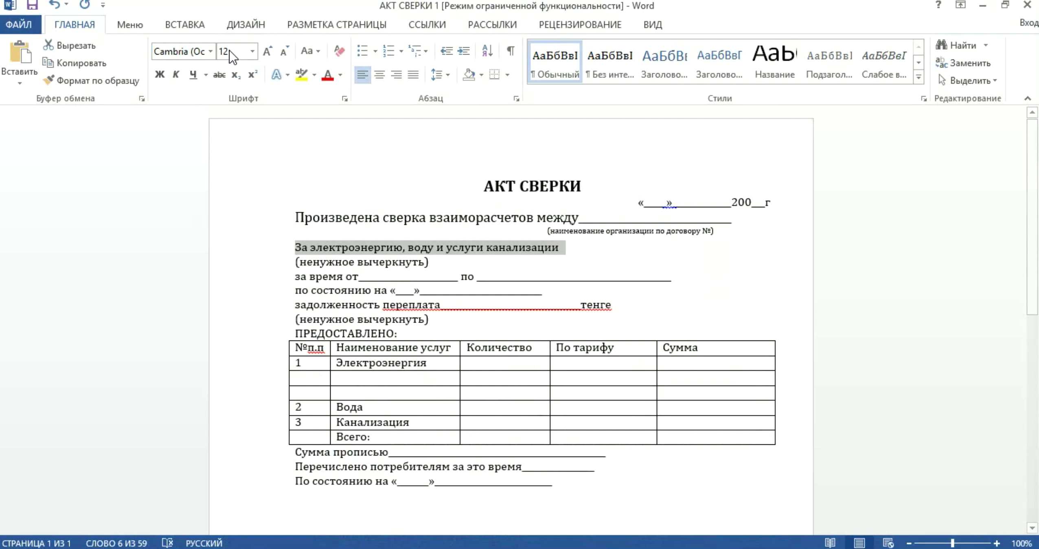
left_click(253, 51)
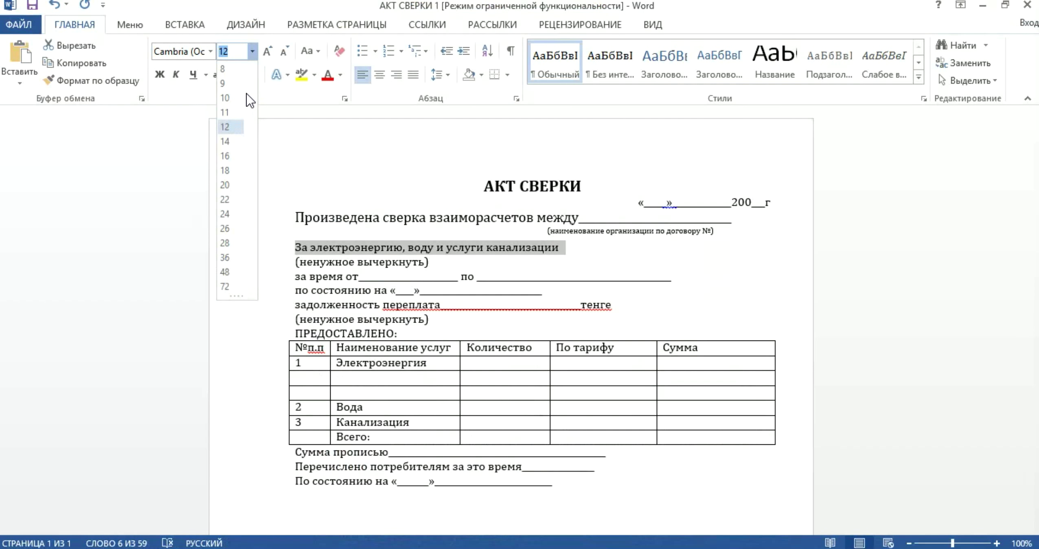
left_click(234, 141)
left_click(274, 265)
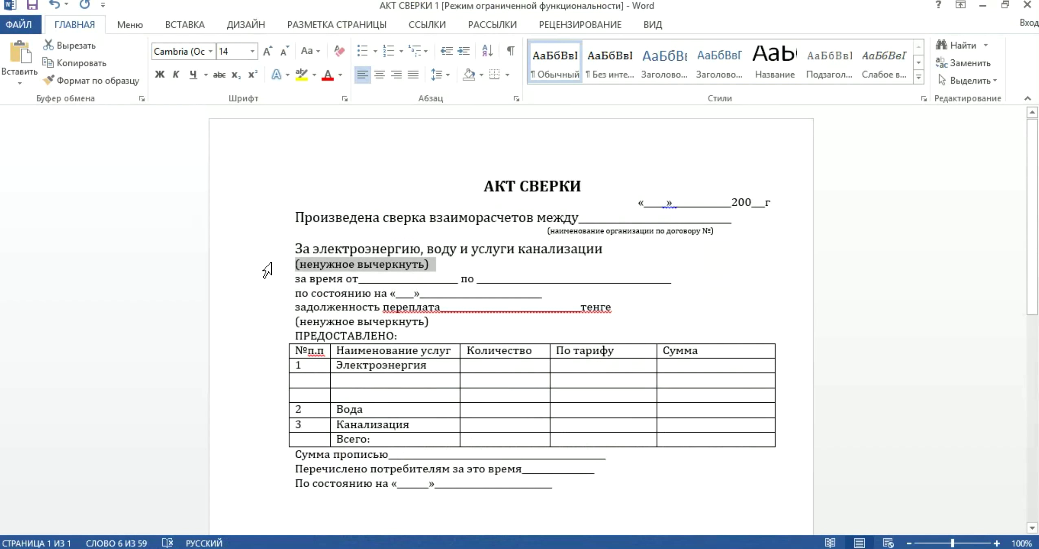
left_click(252, 75)
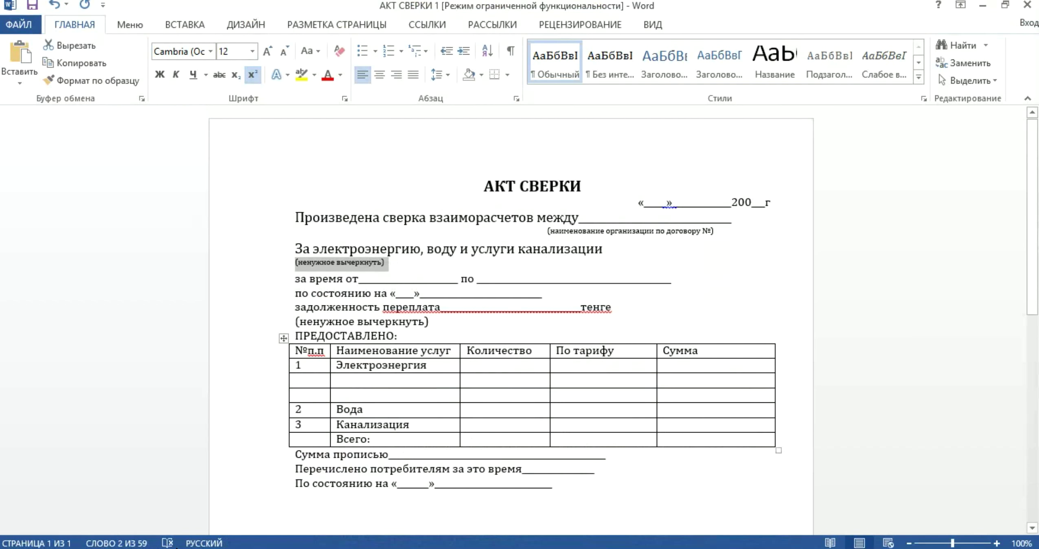
key("alt+Tab")
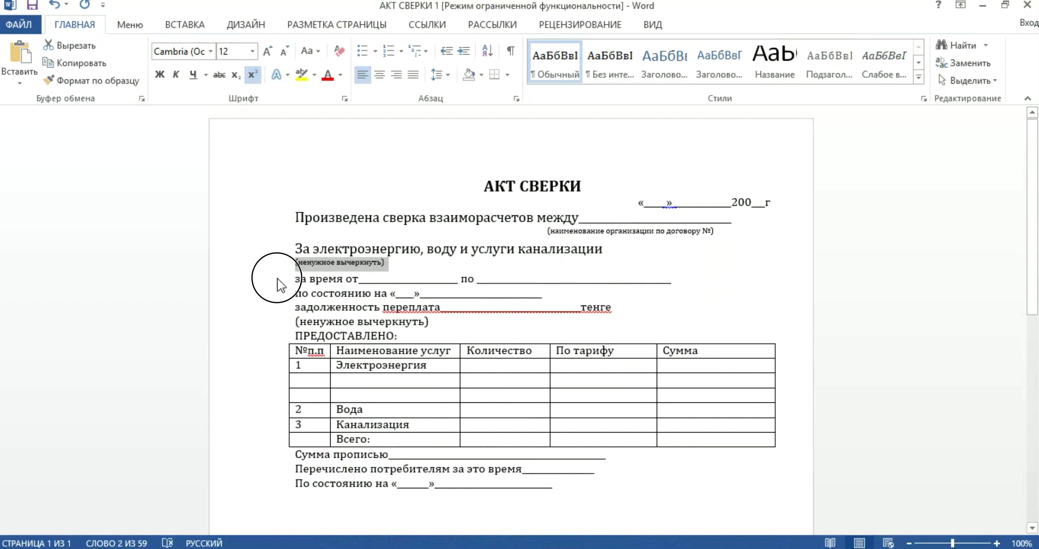
- Set the four lines from 'за время от' to the second '(ненужное вычеркнуть)' to 14 pt
left_click_drag(287, 279, 322, 324)
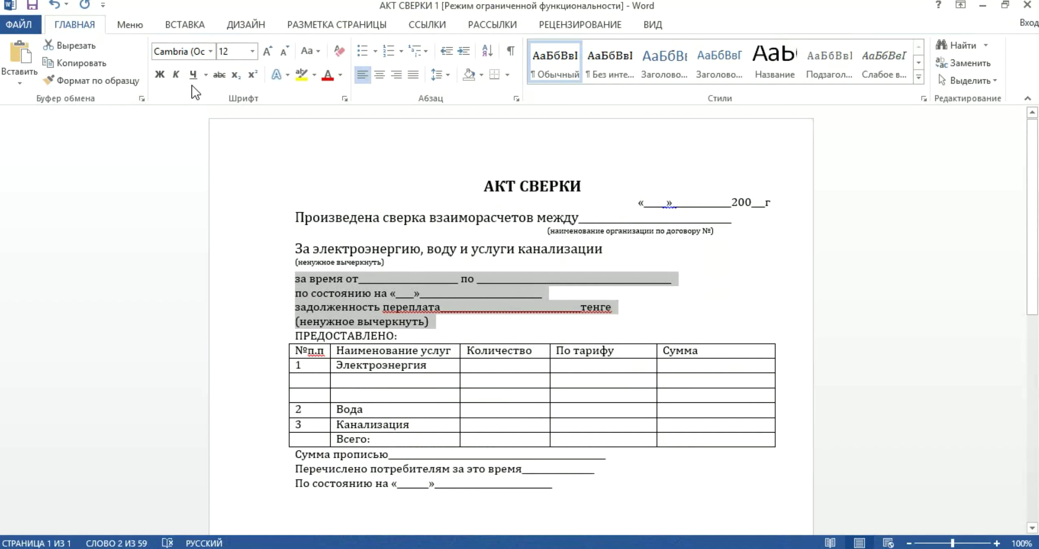
left_click(414, 77)
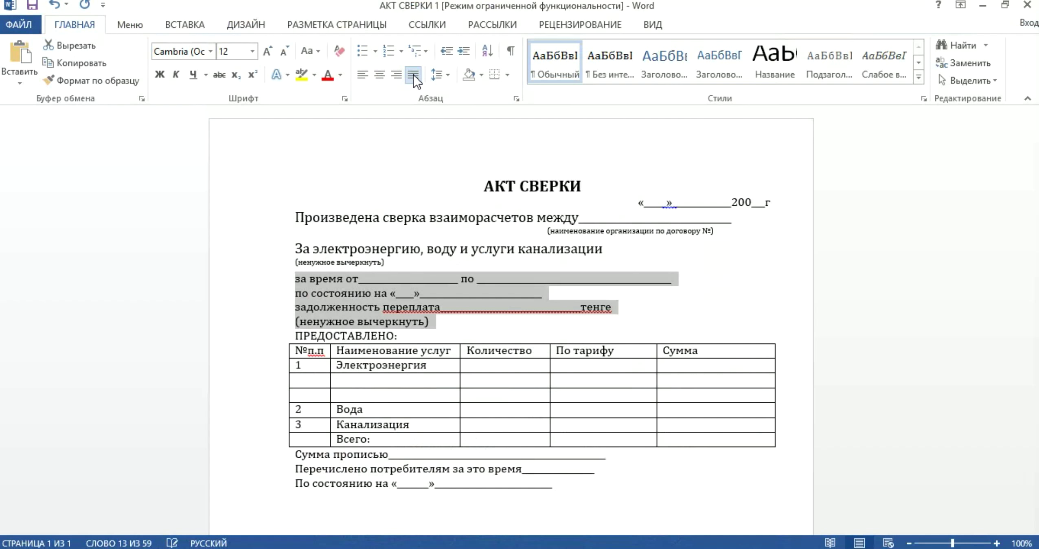
left_click(414, 76)
left_click(252, 51)
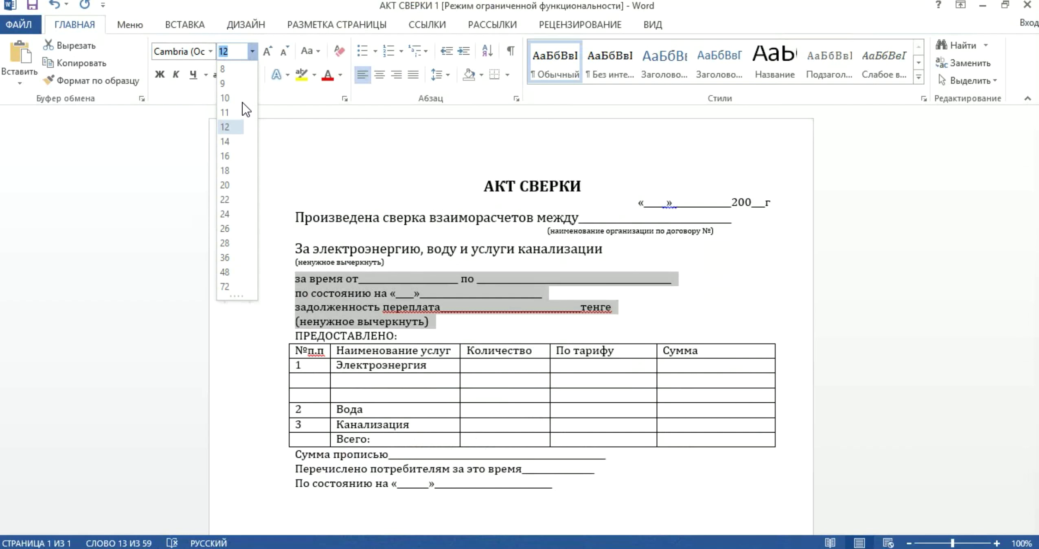
left_click(226, 142)
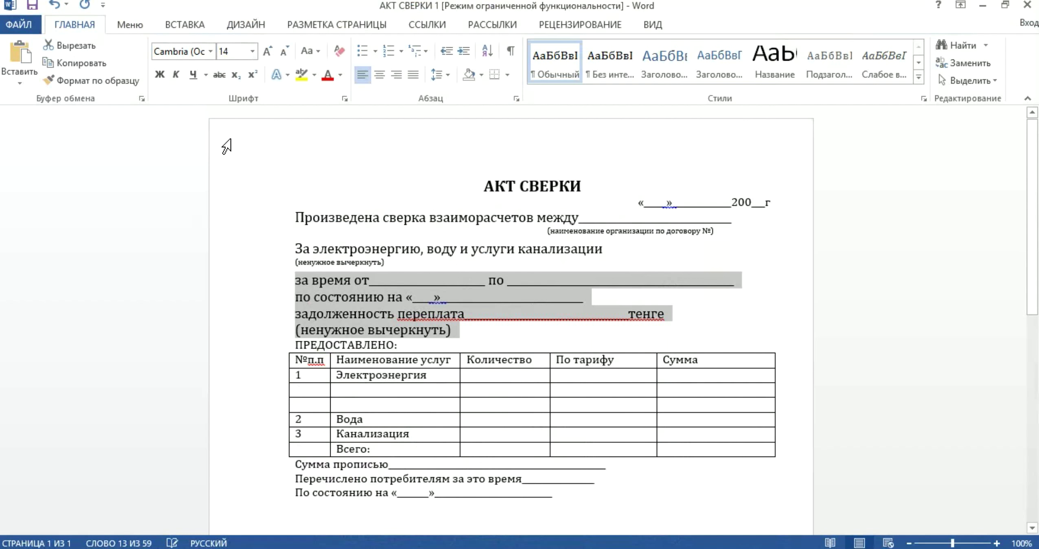
left_click(550, 331)
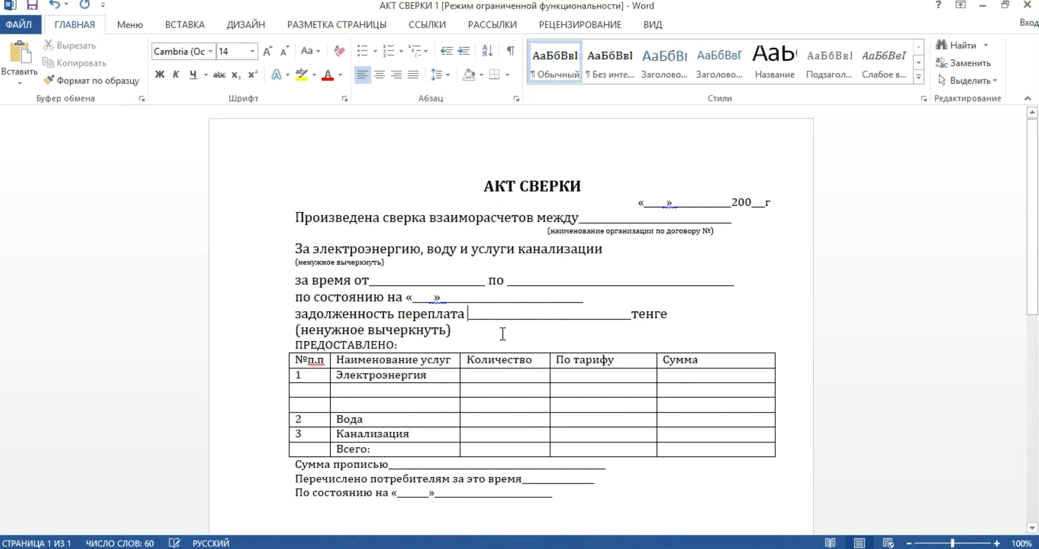
- Make the second '(ненужное вычеркнуть)' note superscript, indented three tab stops under the amount blank
left_click(397, 344)
key("alt+Tab")
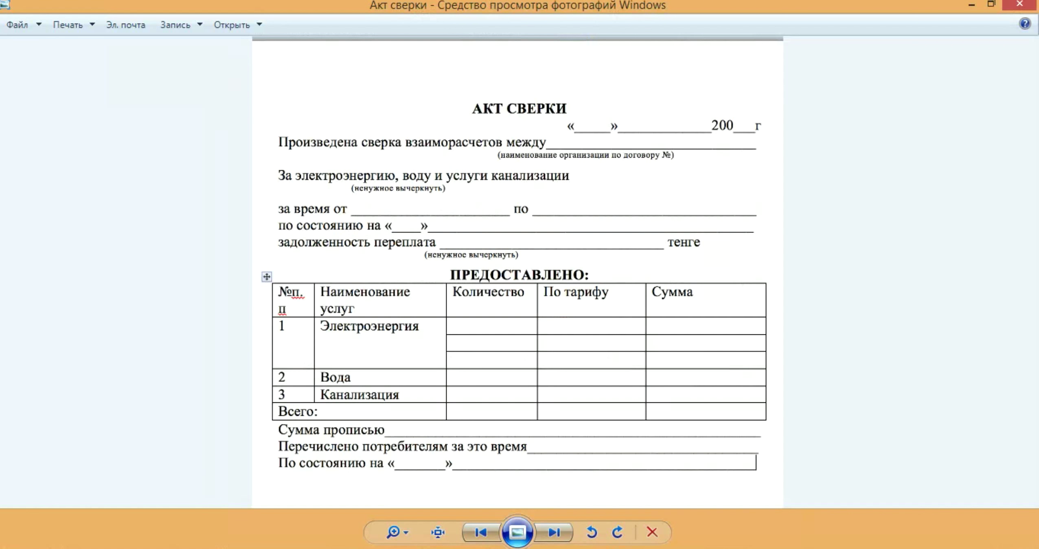
left_click(301, 448)
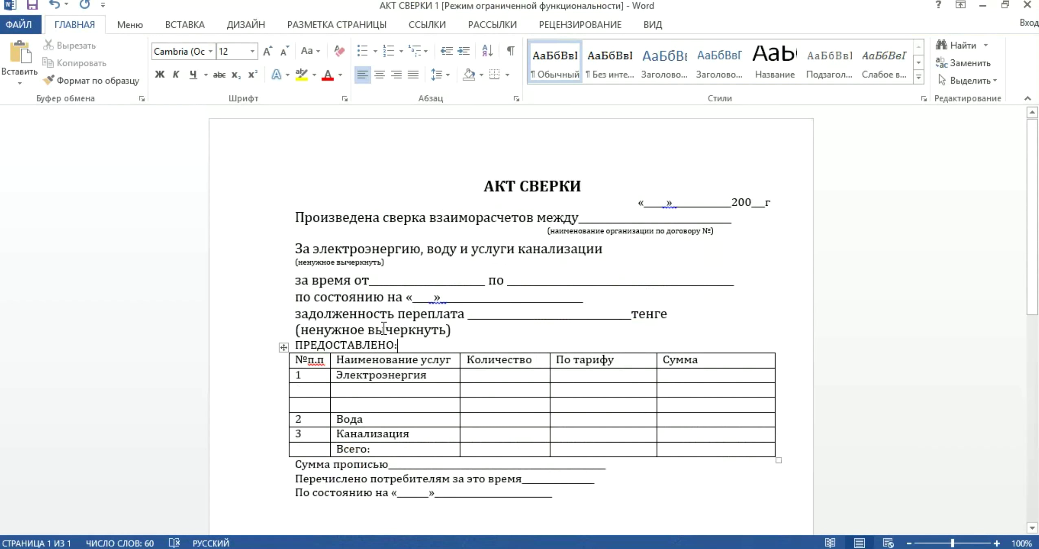
left_click(273, 330)
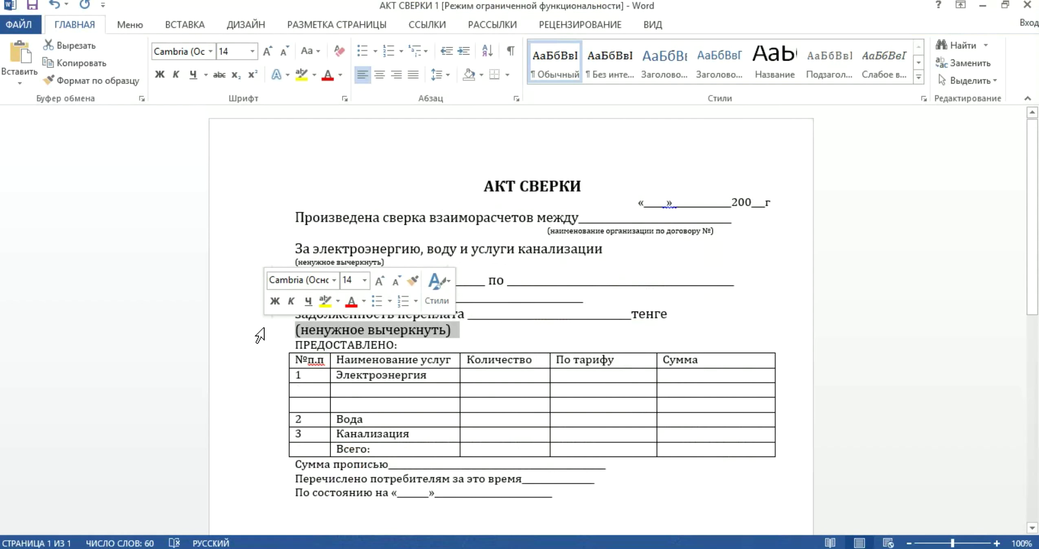
left_click(252, 74)
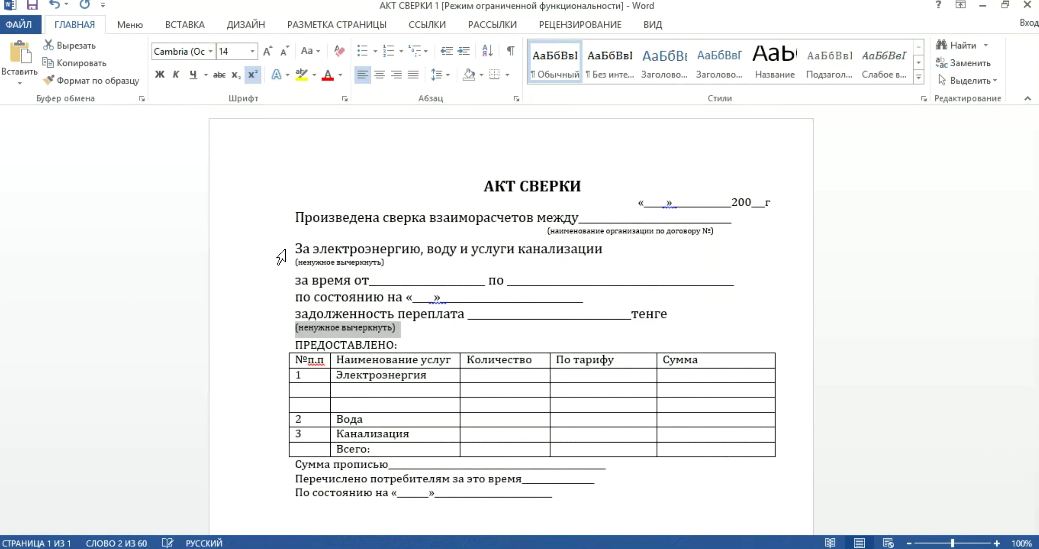
left_click(294, 328)
key("Tab")
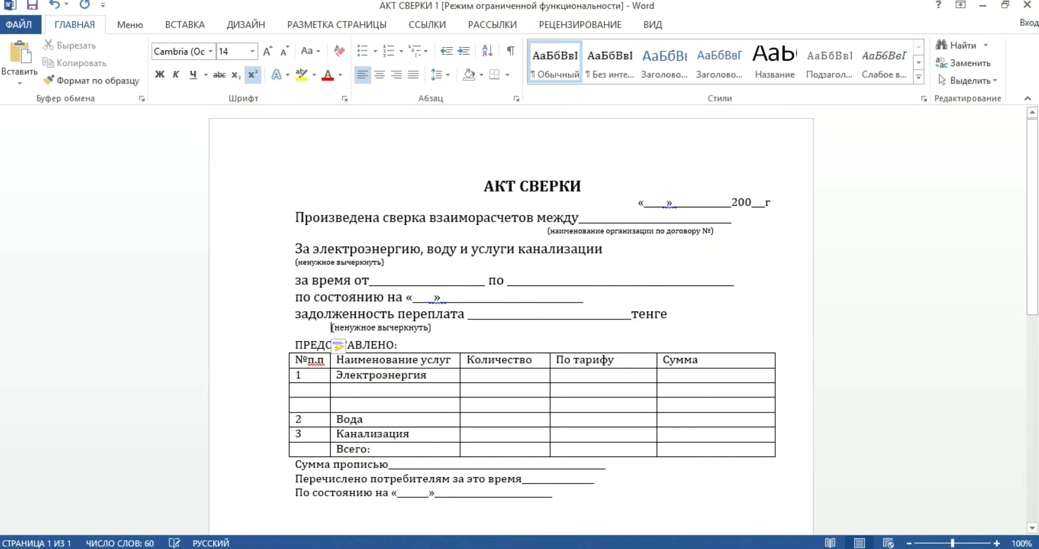
key("Tab")
key("Tab")
key("Tab")
key("Tab")
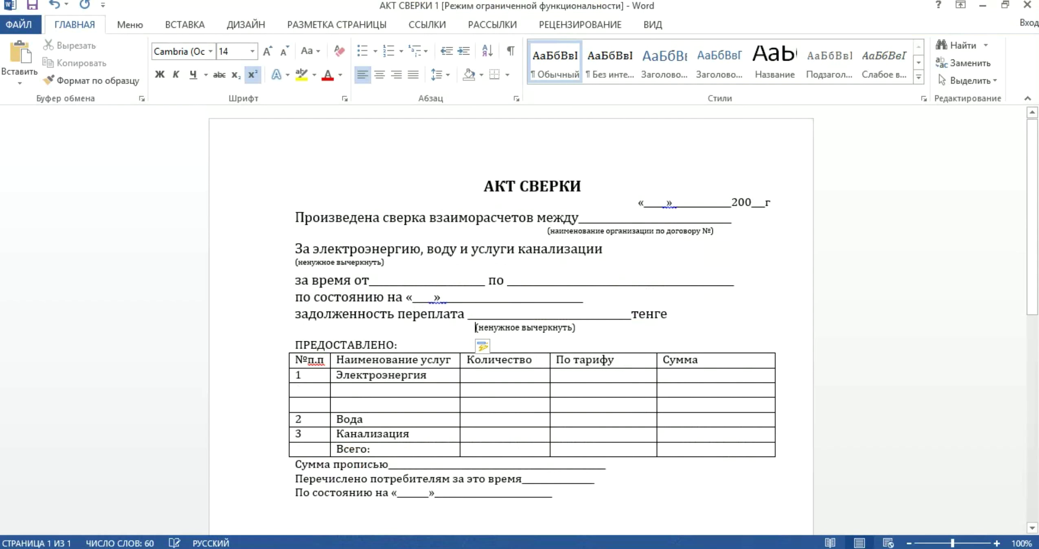
key("Tab")
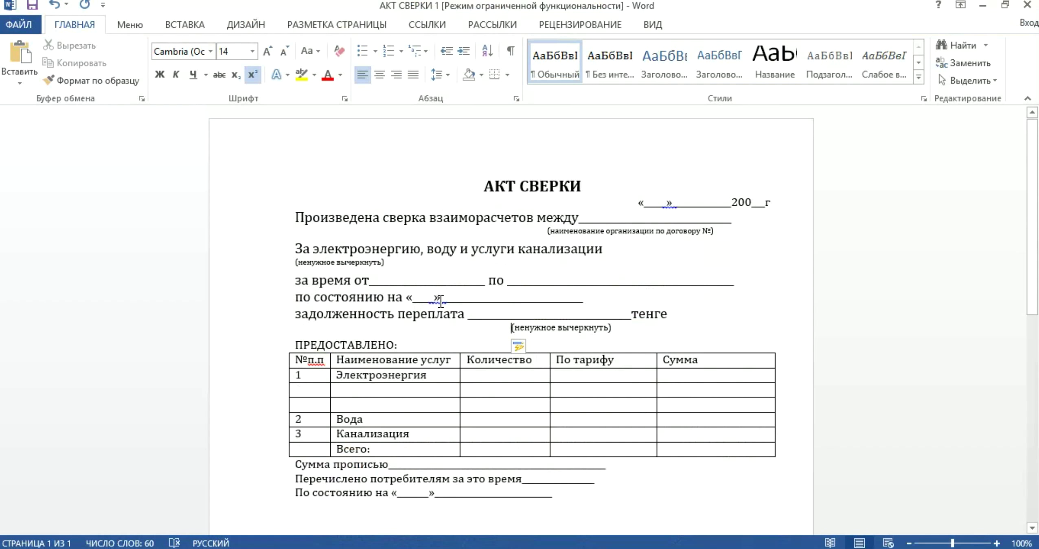
left_click(440, 300)
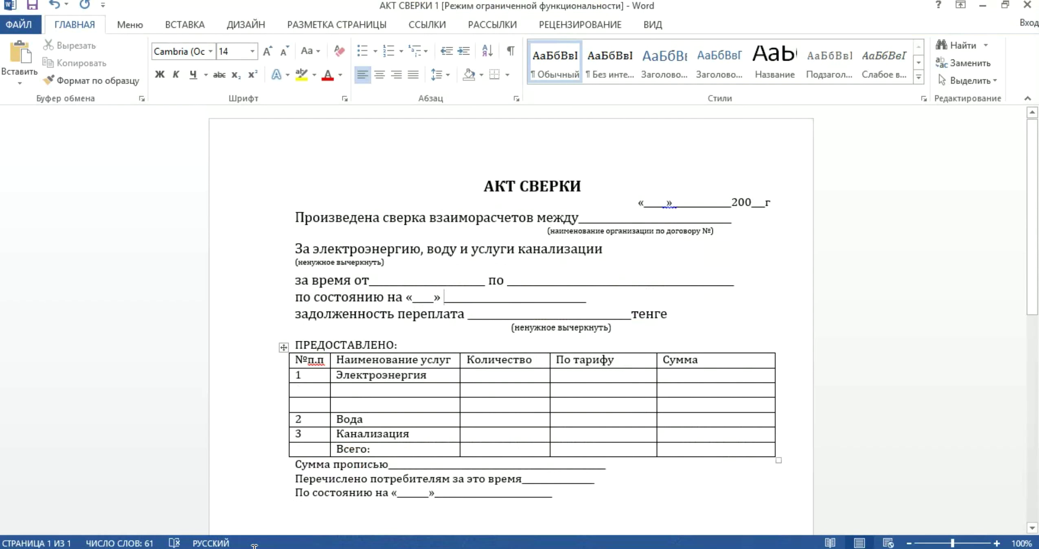
key("alt+Tab")
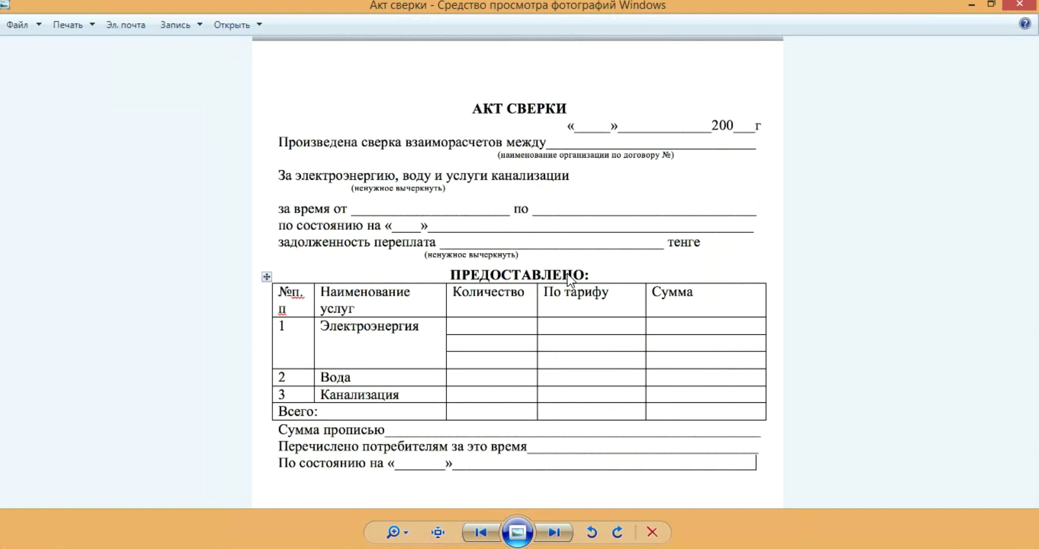
- Centre the 'ПРЕДОСТАВЛЕНО:' heading and make it bold at size 16
key("alt+Tab")
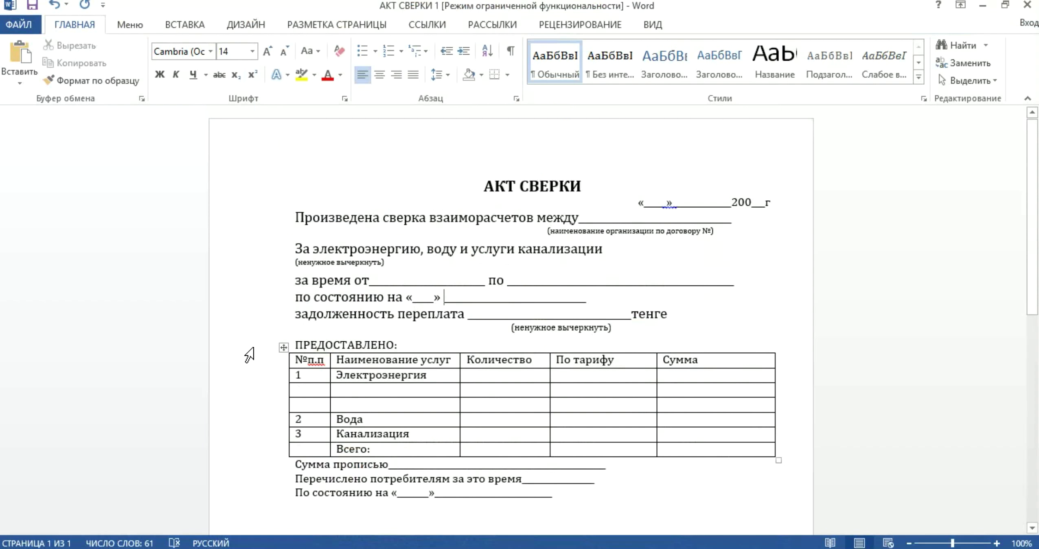
left_click(249, 347)
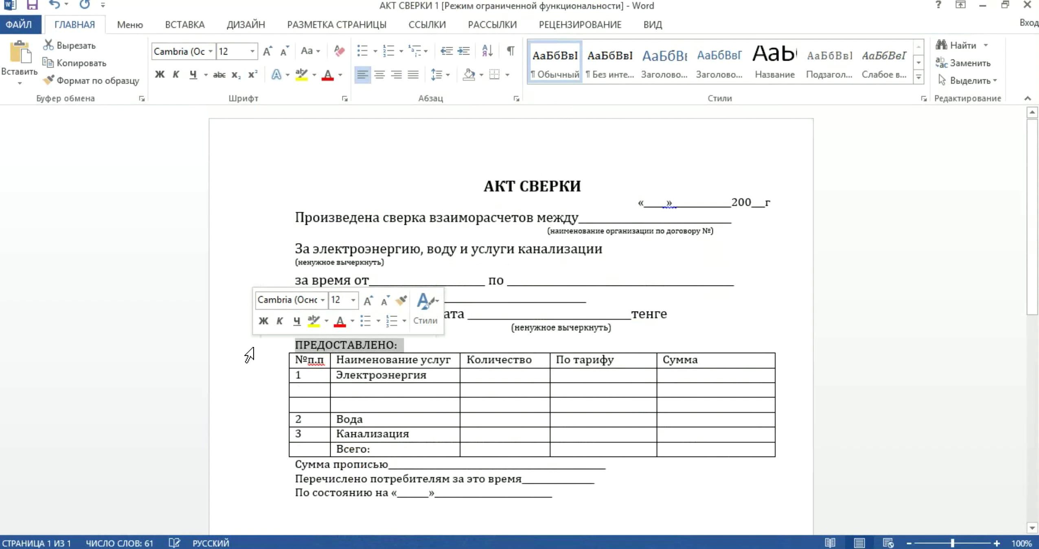
left_click(379, 74)
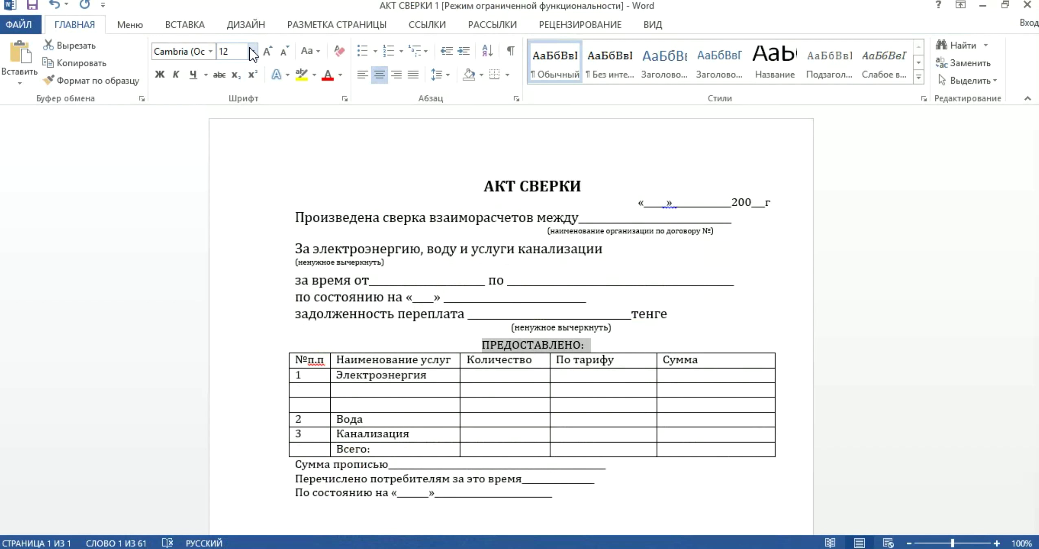
left_click(252, 51)
left_click(225, 156)
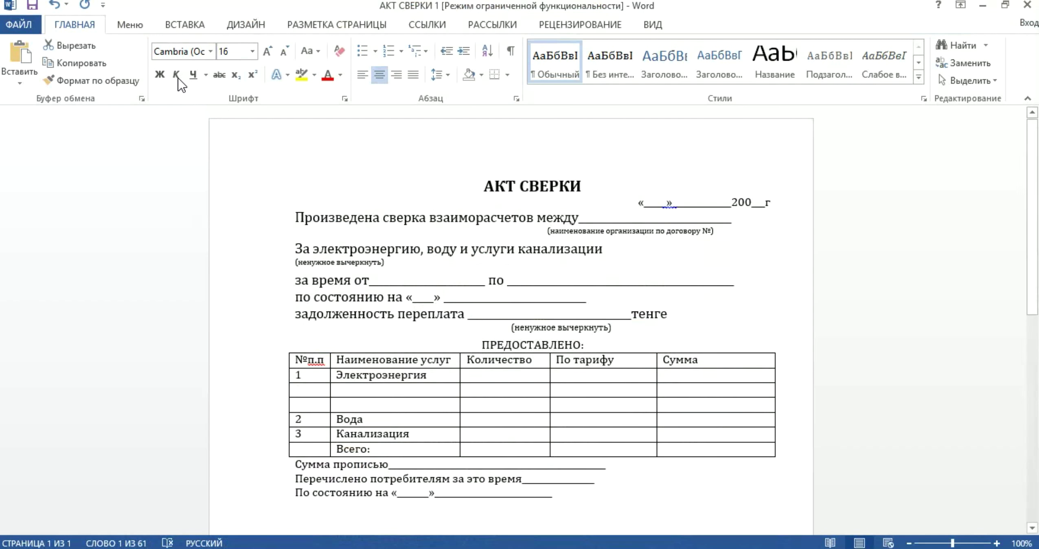
left_click(159, 75)
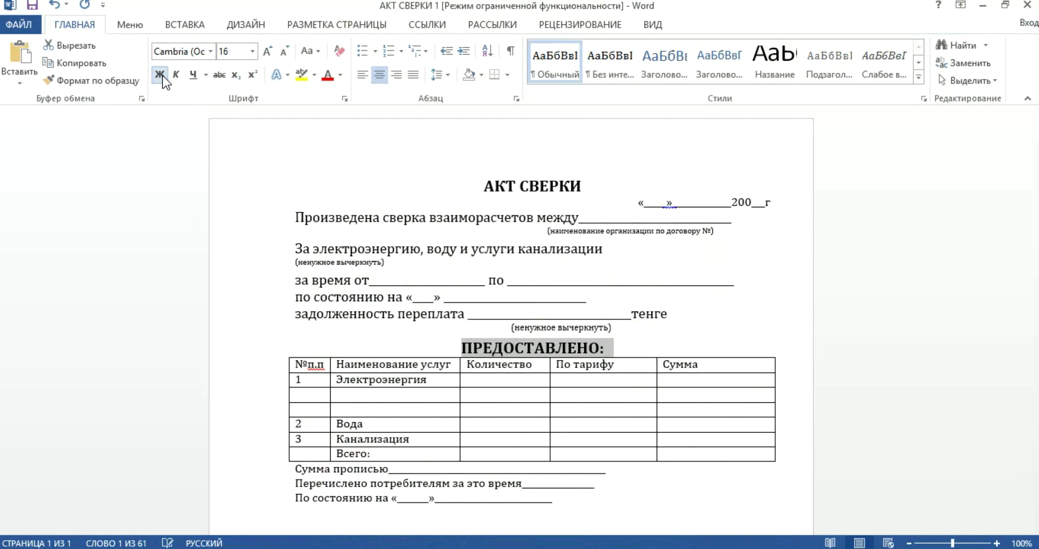
left_click(540, 382)
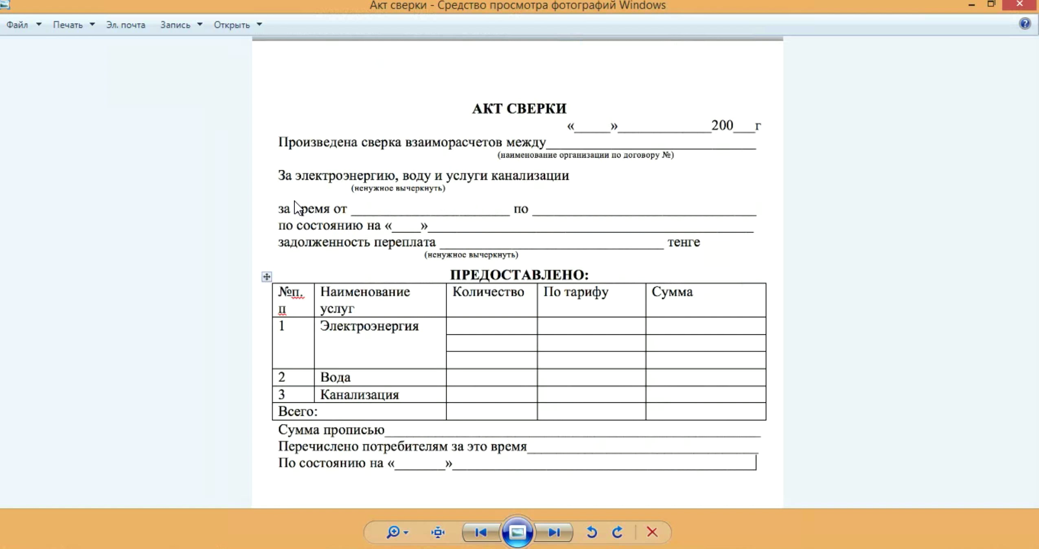
- Set the three lines under the table, 'Сумма прописью' through 'По состоянию на', to 14 pt
left_click(298, 545)
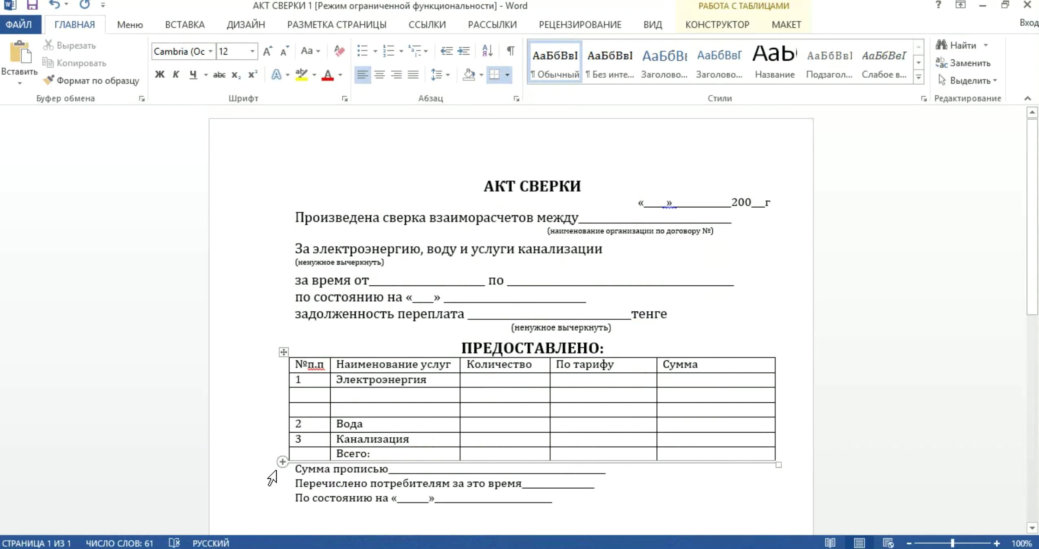
left_click_drag(275, 469, 281, 498)
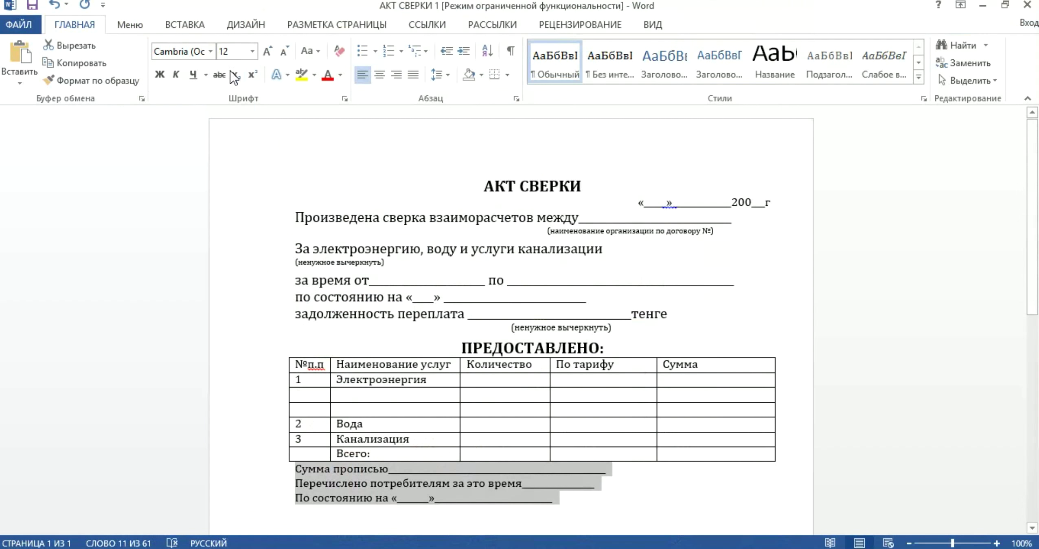
left_click(252, 52)
left_click(234, 145)
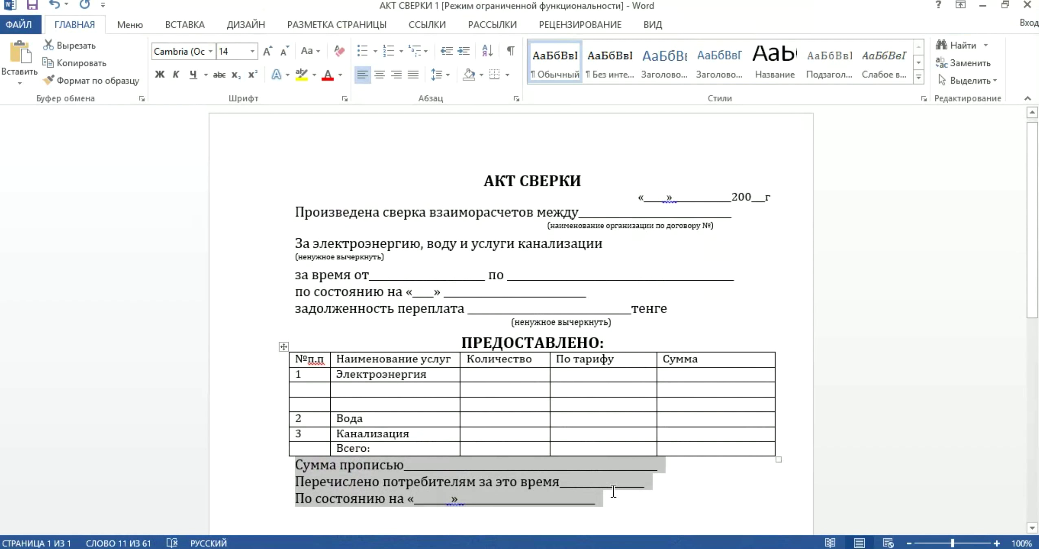
left_click(614, 495)
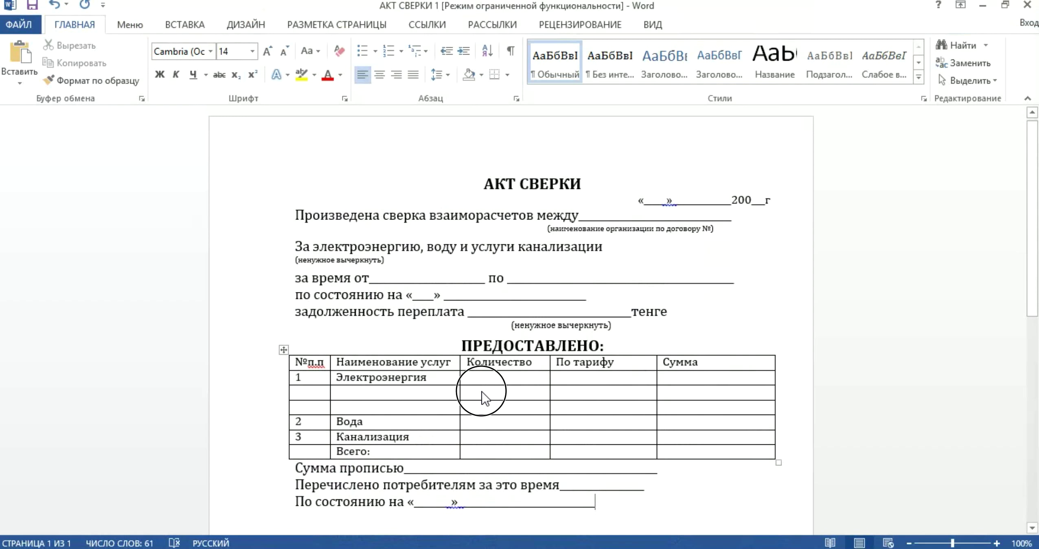
- Drag the header row's bottom border down to heighten it, then select the word 'Сумма'
left_click(714, 364)
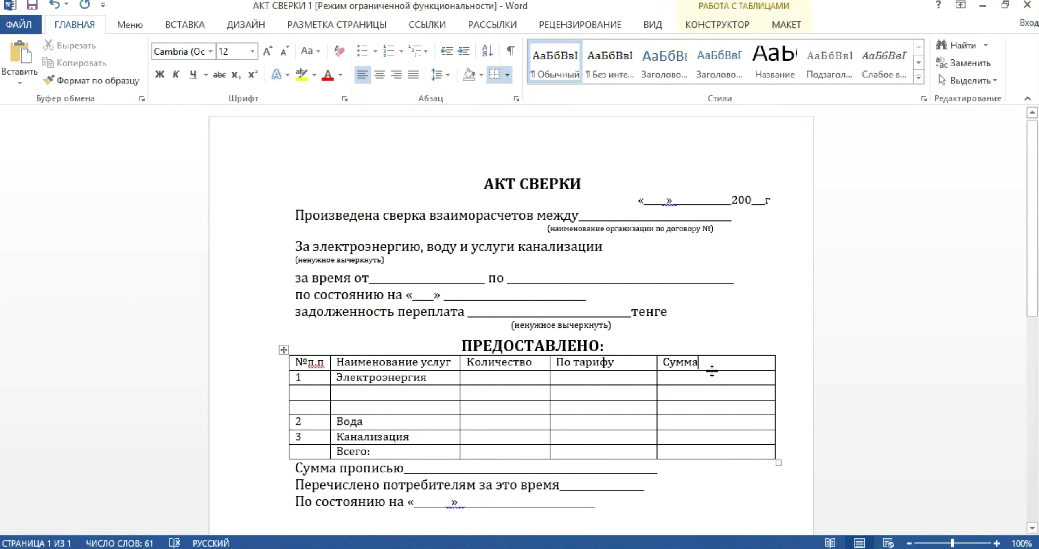
left_click_drag(710, 370, 718, 398)
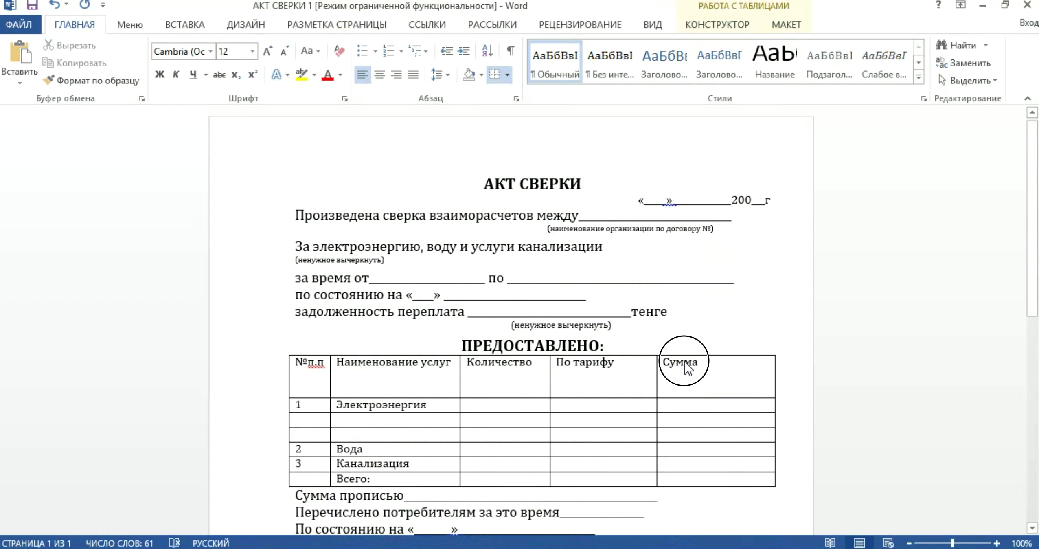
left_click_drag(699, 362, 671, 361)
left_click(709, 362)
left_click(699, 362)
double_click(666, 366)
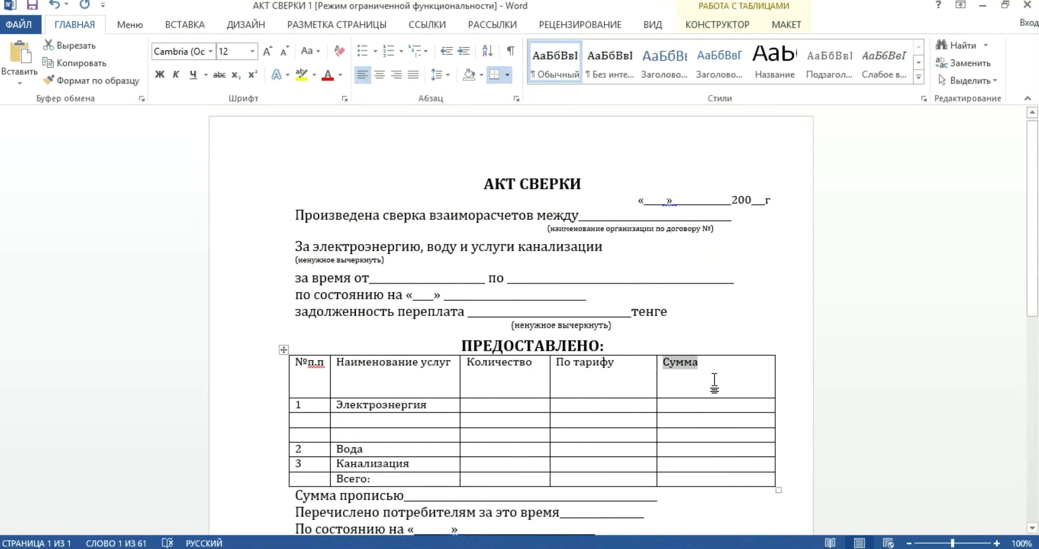
- Try several cell alignments for the «Сумма» label, settling on centred both vertically and horizontally
left_click(785, 26)
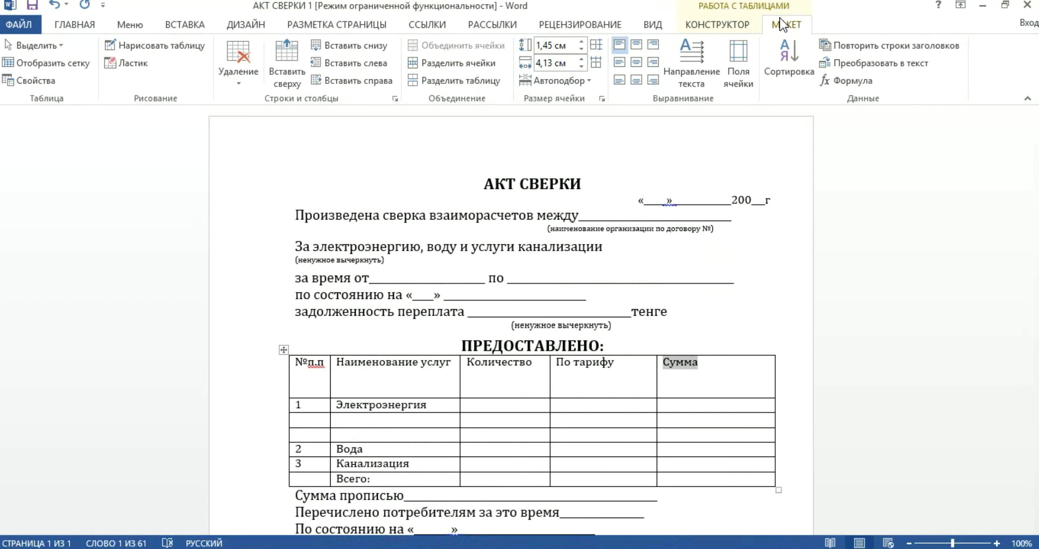
left_click(636, 62)
left_click(651, 80)
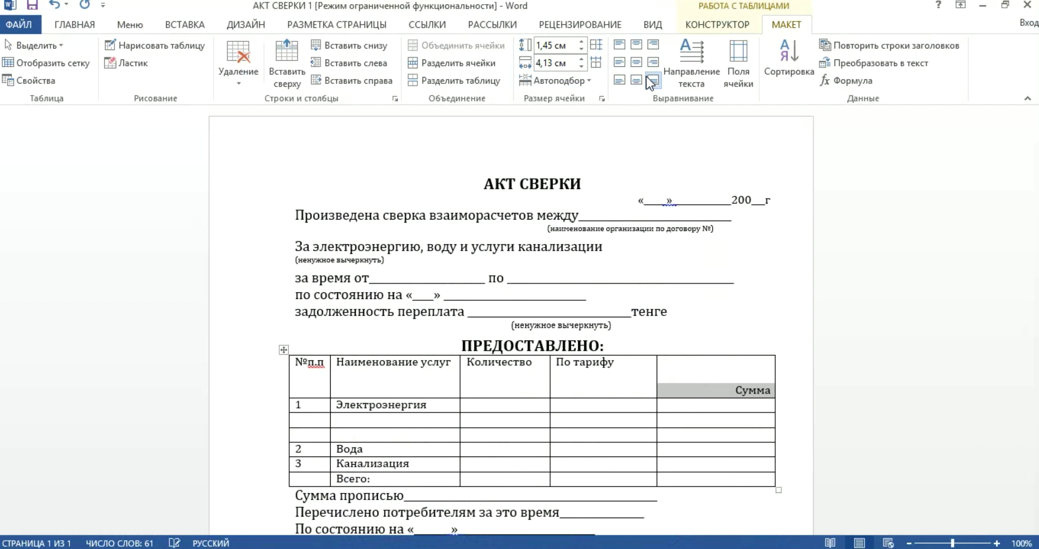
left_click(642, 78)
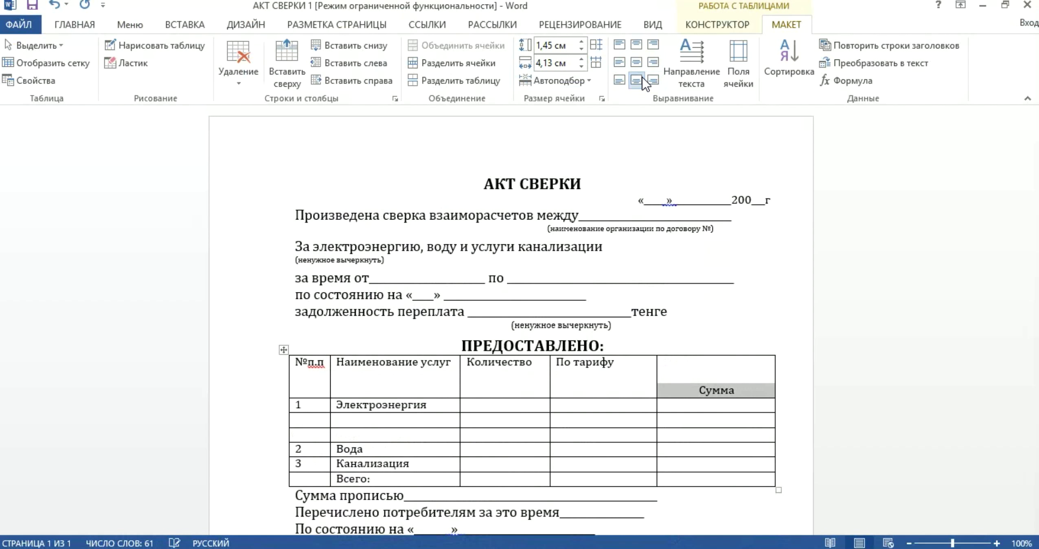
left_click(619, 80)
left_click(636, 64)
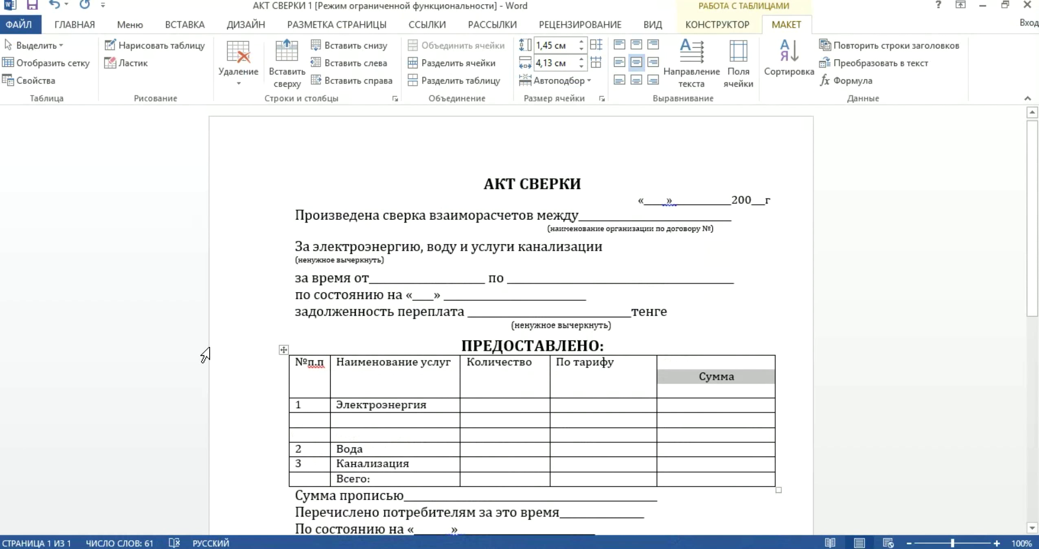
- Centre «Наименование услуг», «Количество», «По тарифу» and «Сумма» across the whole header row
left_click(229, 381)
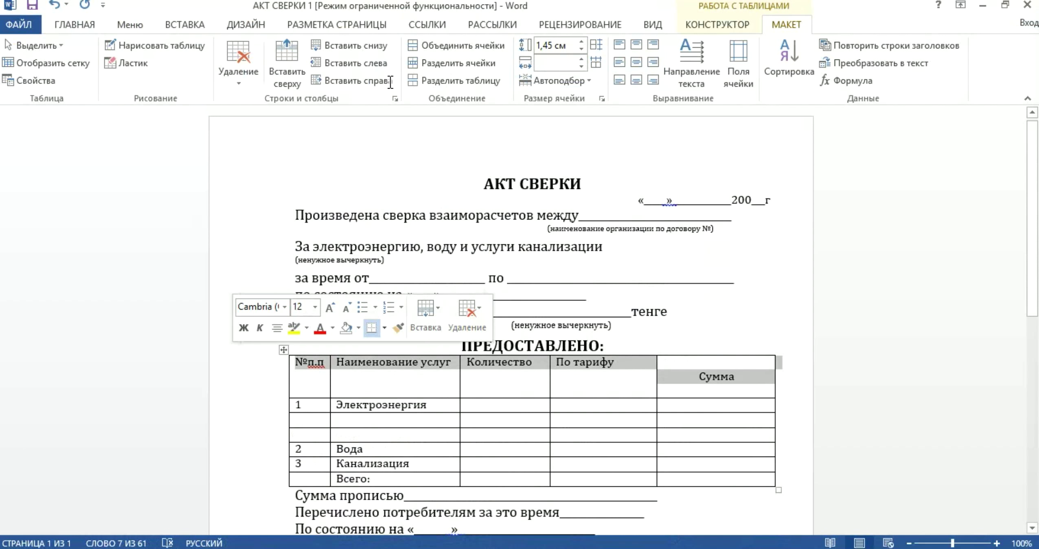
left_click(638, 64)
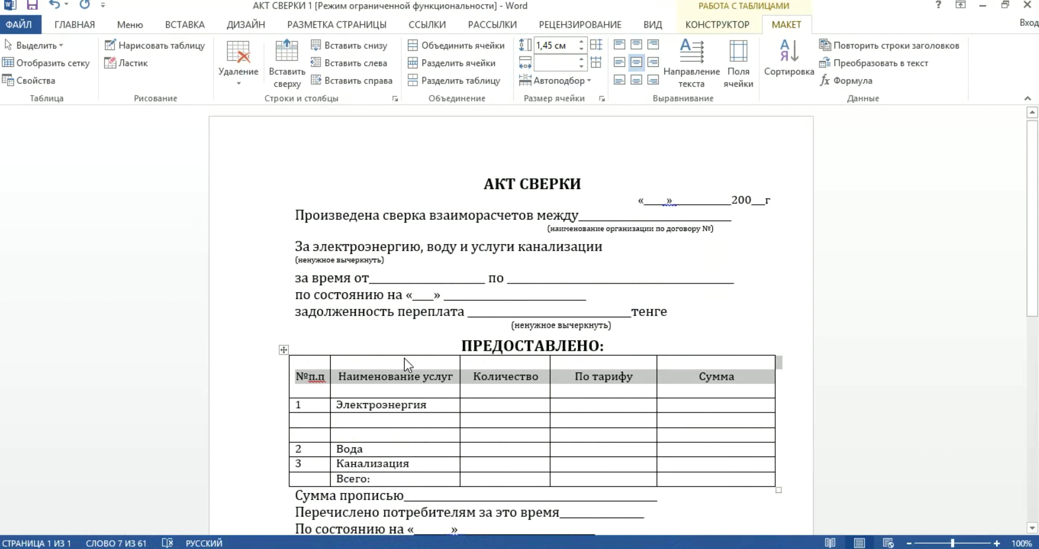
left_click(675, 354)
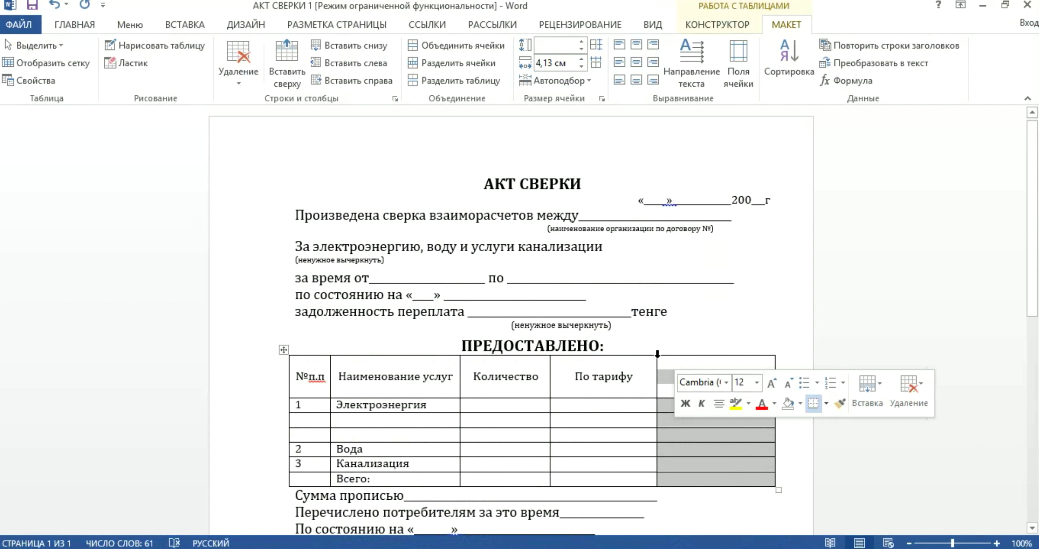
left_click(627, 352)
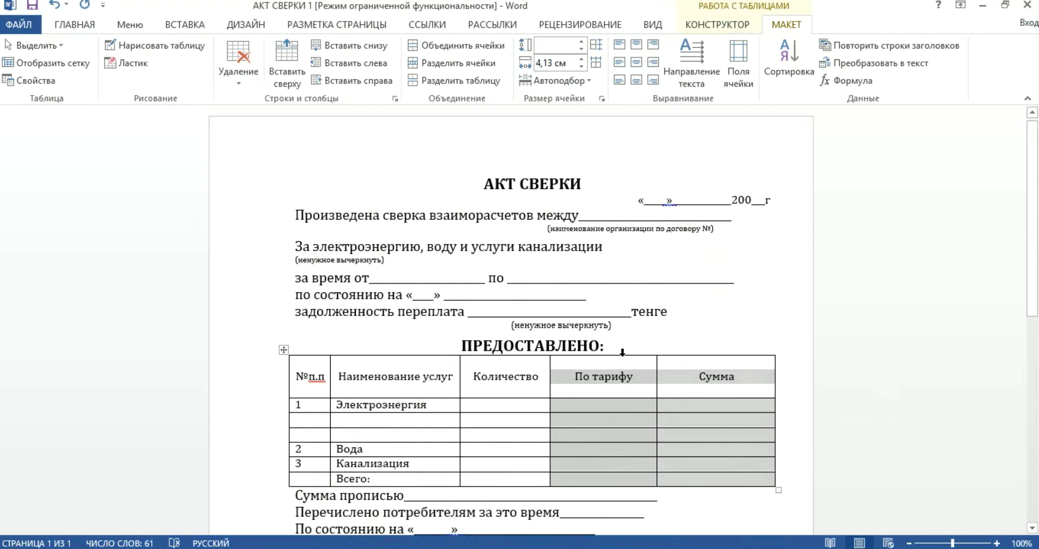
left_click(284, 350)
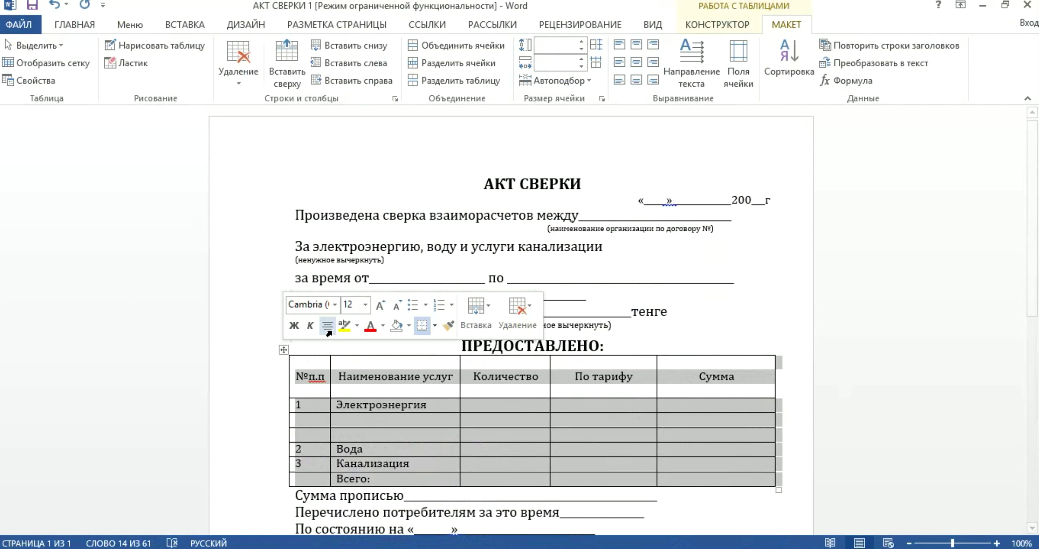
scroll(368, 381, "down", 2)
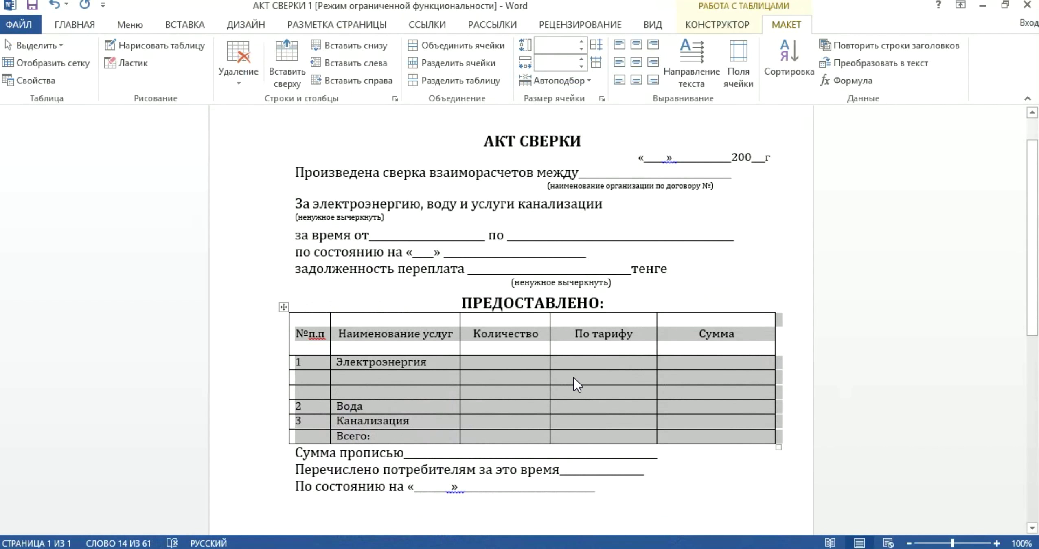